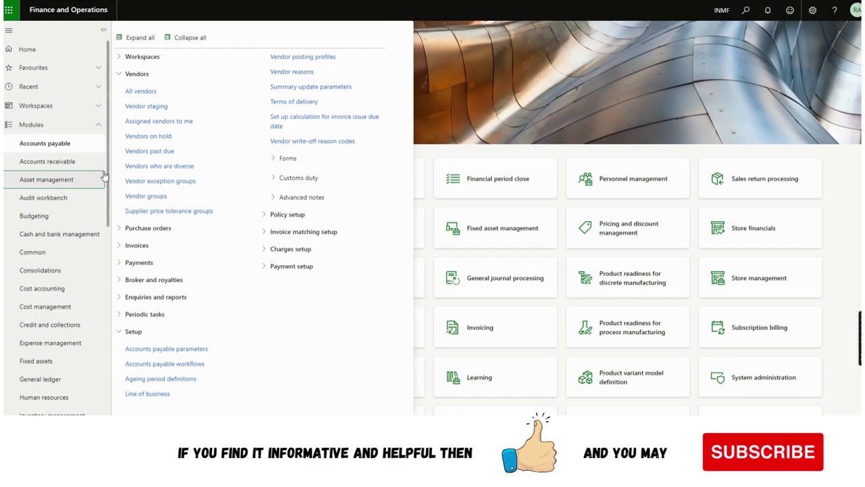
Step: Expand the System administration module in the navigation pane
{"action": "scroll", "coordinate": [104, 176], "scroll_direction": "down", "scroll_amount": 6}
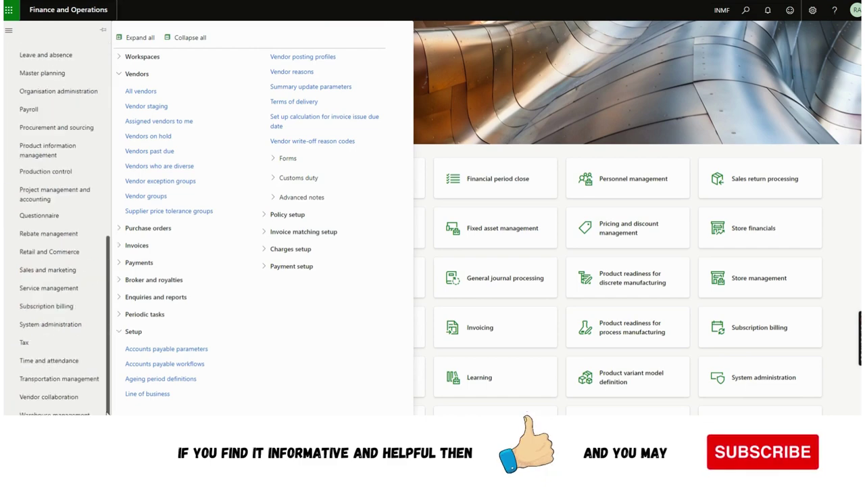
{"action": "left_click", "coordinate": [81, 325]}
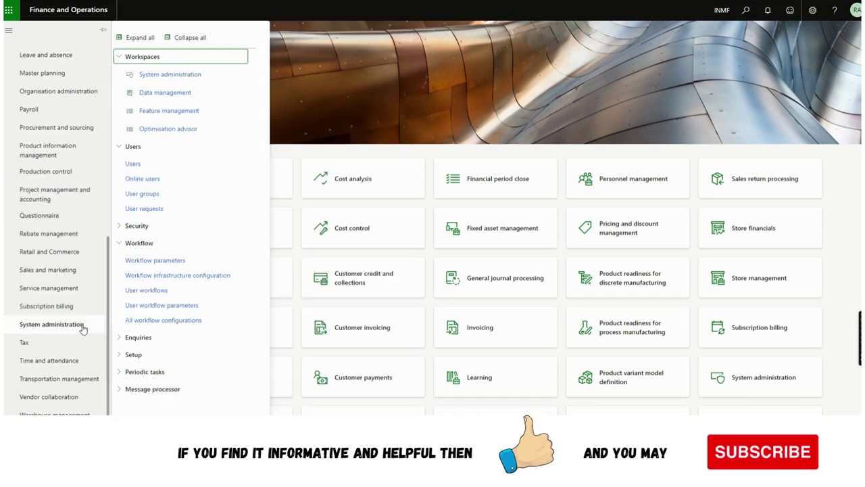
Step: Confirm in Feature management that Vendor bank account change proposal workflow is enabled
{"action": "left_click", "coordinate": [183, 111]}
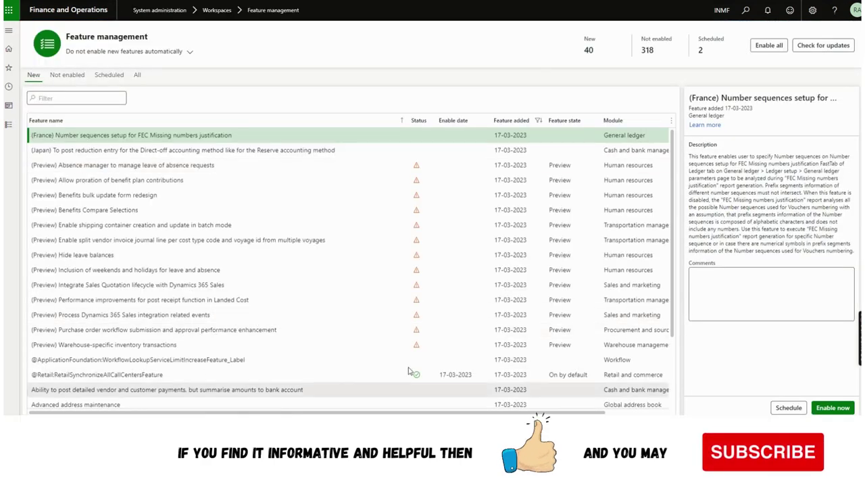
{"action": "scroll", "coordinate": [666, 385], "scroll_direction": "down", "scroll_amount": 10}
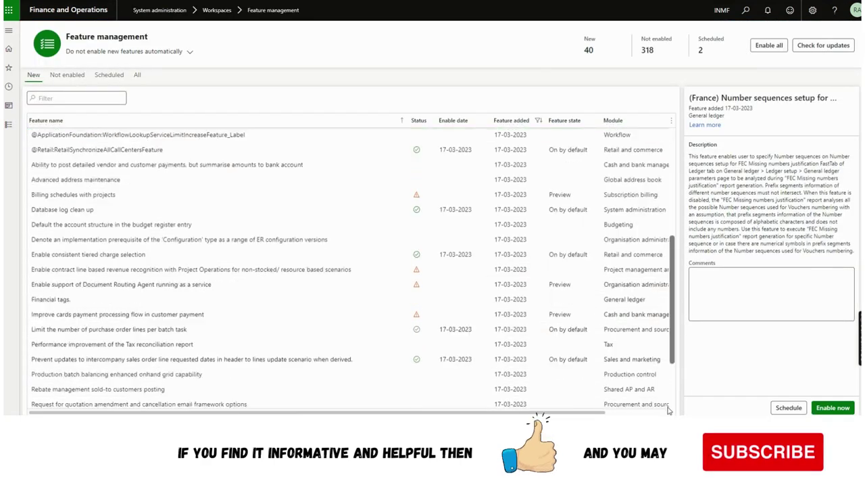
{"action": "left_click_drag", "start_coordinate": [168, 401], "coordinate": [31, 406]}
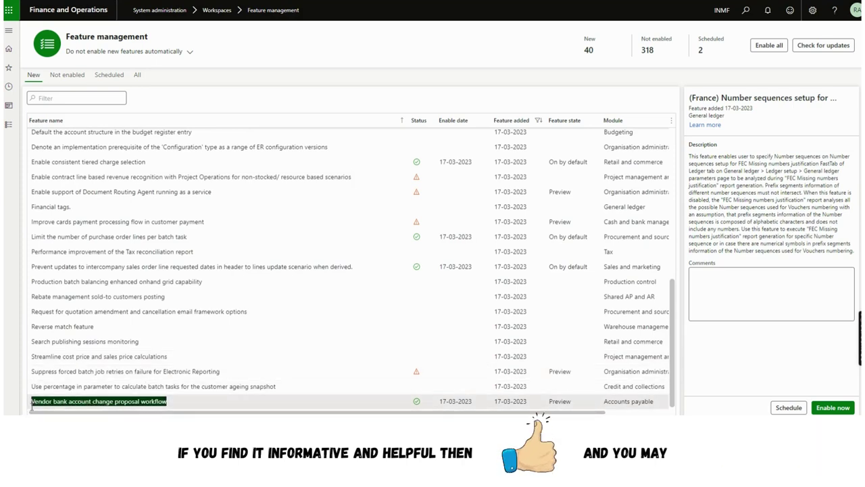
{"action": "left_click", "coordinate": [191, 402]}
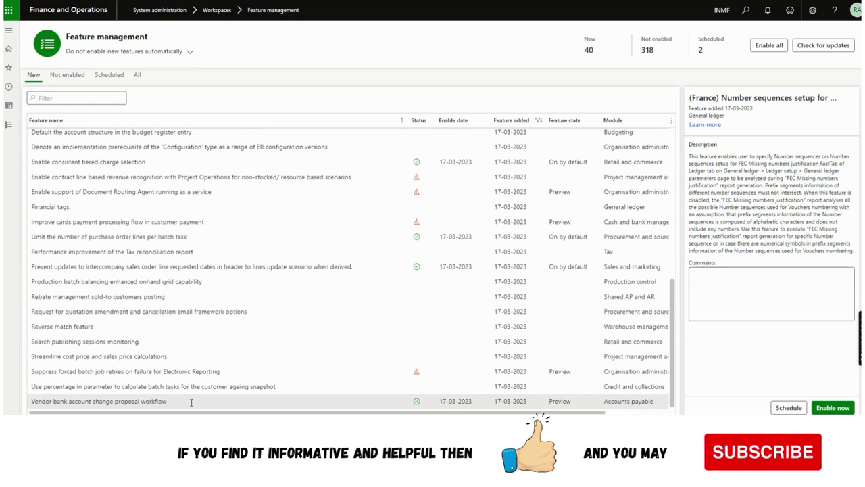
{"action": "left_click_drag", "start_coordinate": [168, 402], "coordinate": [31, 404]}
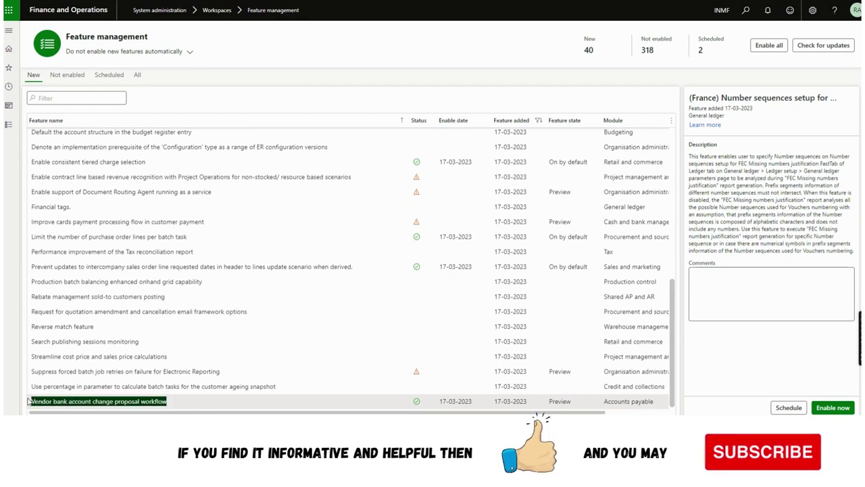
{"action": "left_click", "coordinate": [169, 403]}
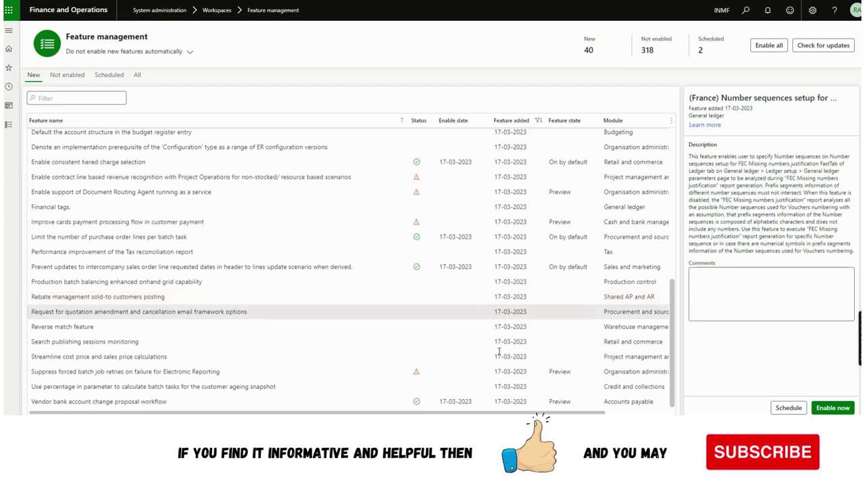
{"action": "left_click", "coordinate": [464, 402]}
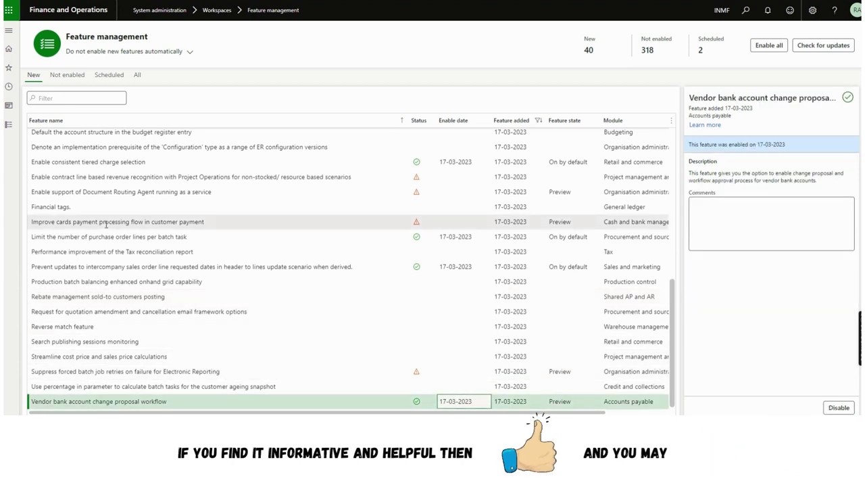
{"action": "left_click", "coordinate": [8, 124]}
{"action": "left_click", "coordinate": [44, 143]}
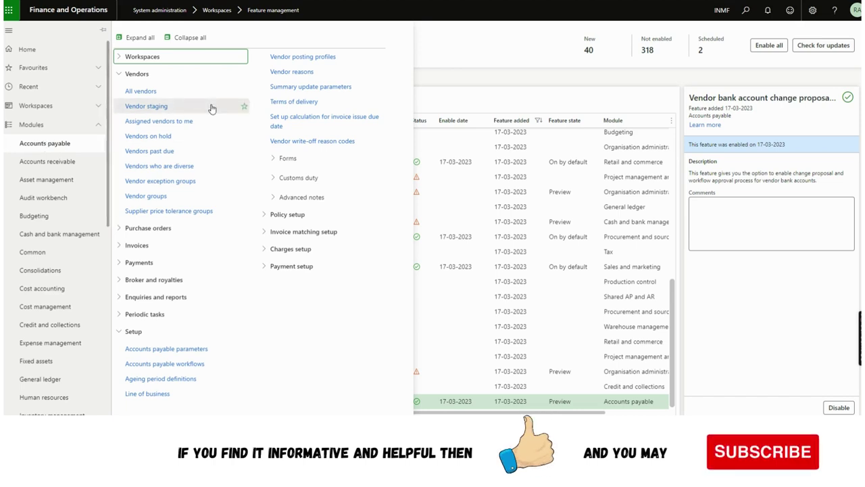
Step: Go from All vendors to Accounts payable parameters to view the vendor bank account approval settings
{"action": "left_click", "coordinate": [162, 92]}
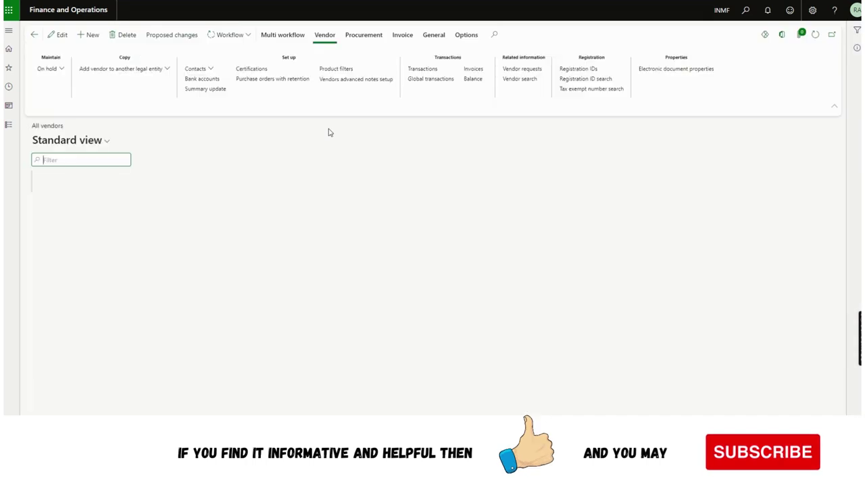
{"action": "left_click", "coordinate": [9, 124]}
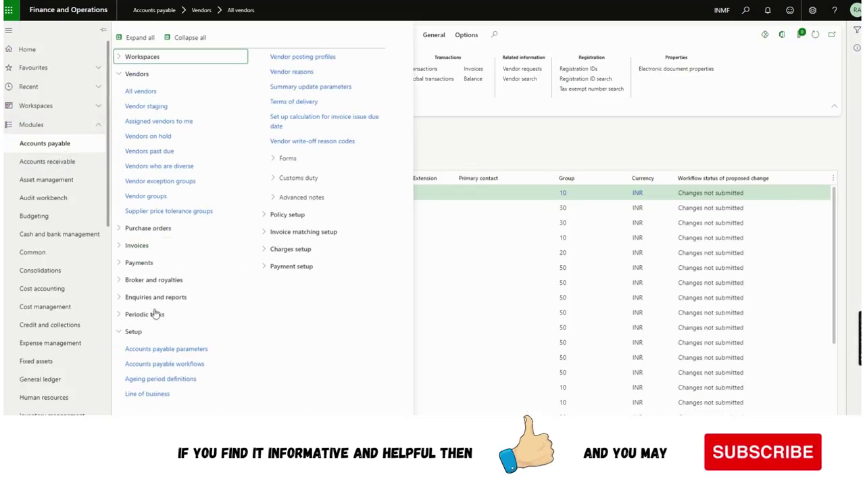
{"action": "left_click", "coordinate": [180, 346]}
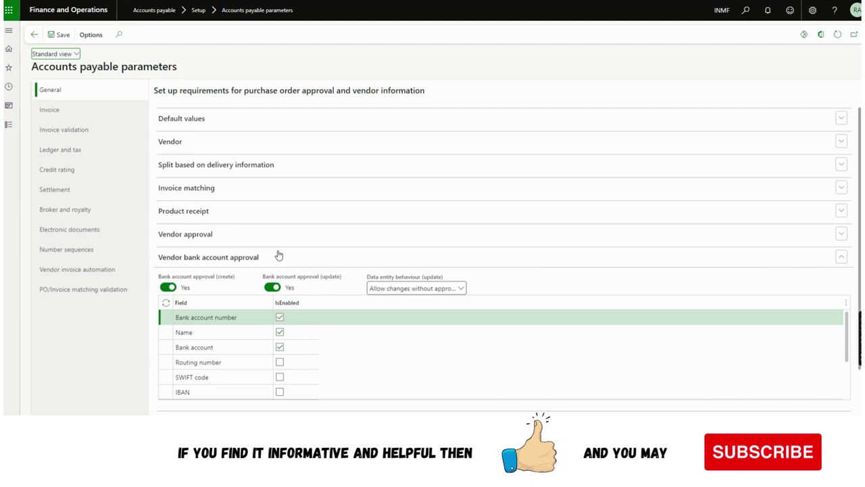
{"action": "mouse_move", "coordinate": [233, 280]}
{"action": "left_click_drag", "start_coordinate": [234, 280], "coordinate": [155, 279]}
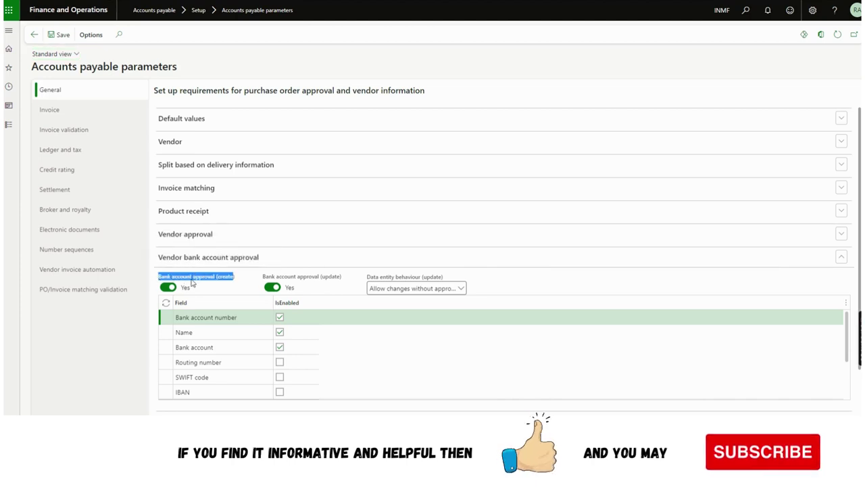
{"action": "left_click", "coordinate": [229, 281]}
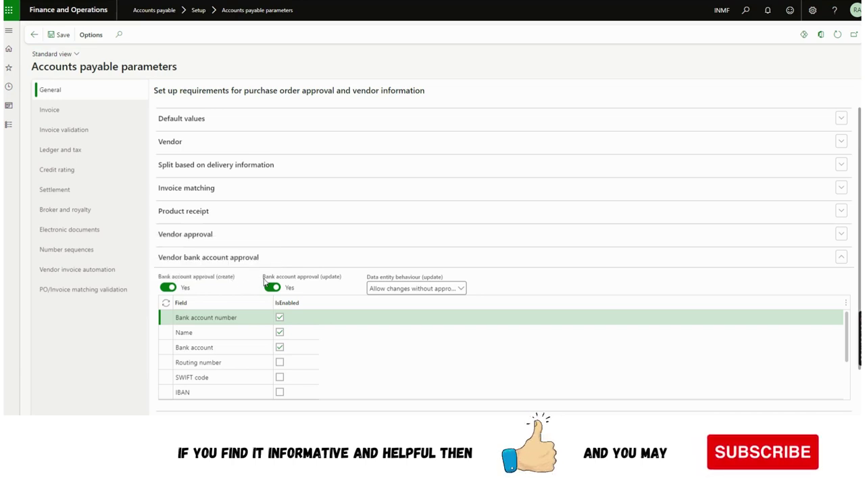
{"action": "left_click_drag", "start_coordinate": [265, 282], "coordinate": [342, 284]}
{"action": "left_click", "coordinate": [342, 284]}
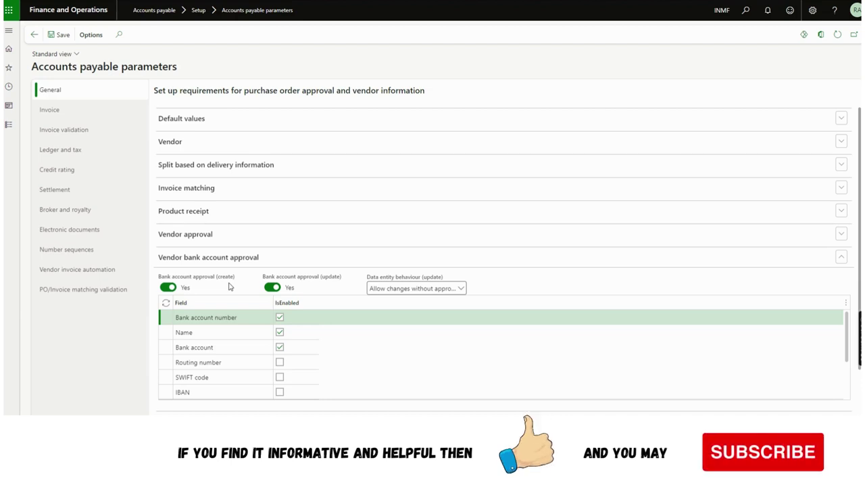
{"action": "left_click_drag", "start_coordinate": [262, 281], "coordinate": [342, 284]}
{"action": "left_click", "coordinate": [343, 285]}
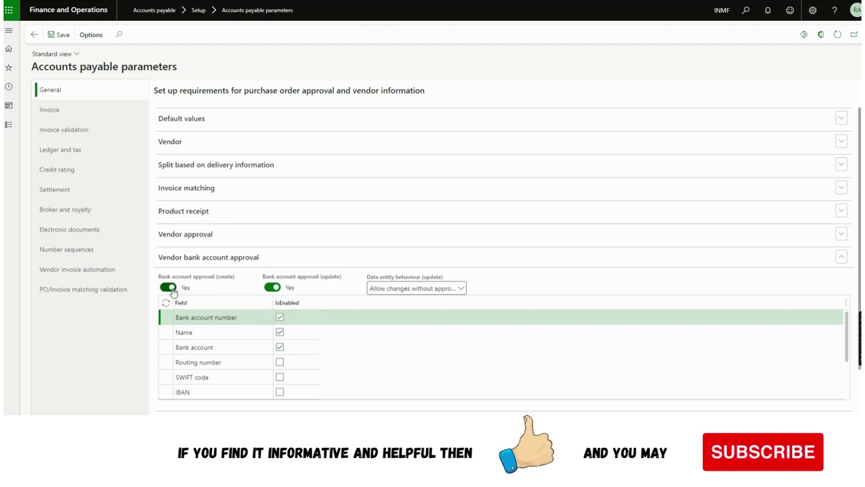
Step: Require approval for Routing number, SWIFT code and IBAN changes, leaving Currency excluded
{"action": "left_click", "coordinate": [272, 287]}
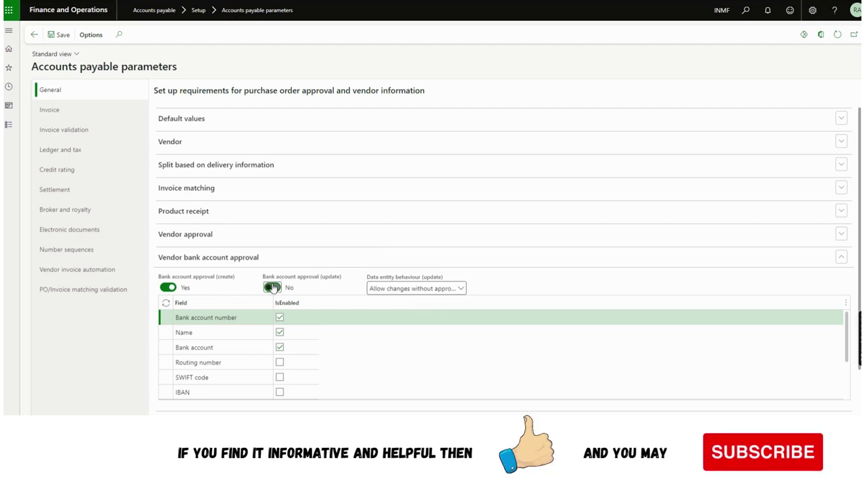
{"action": "left_click", "coordinate": [273, 288]}
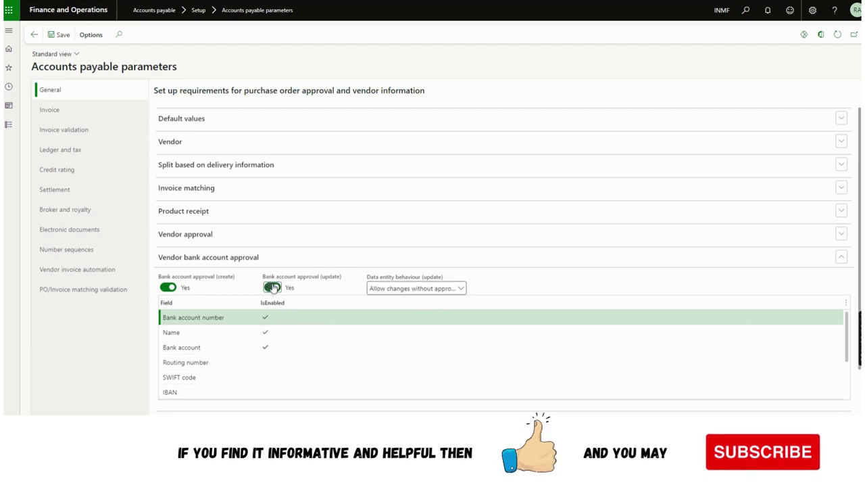
{"action": "left_click", "coordinate": [209, 323]}
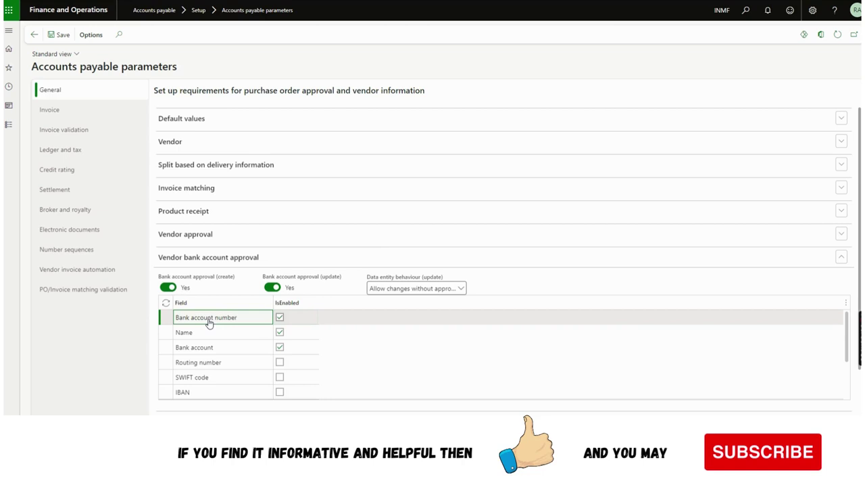
{"action": "left_click_drag", "start_coordinate": [848, 331], "coordinate": [844, 295]}
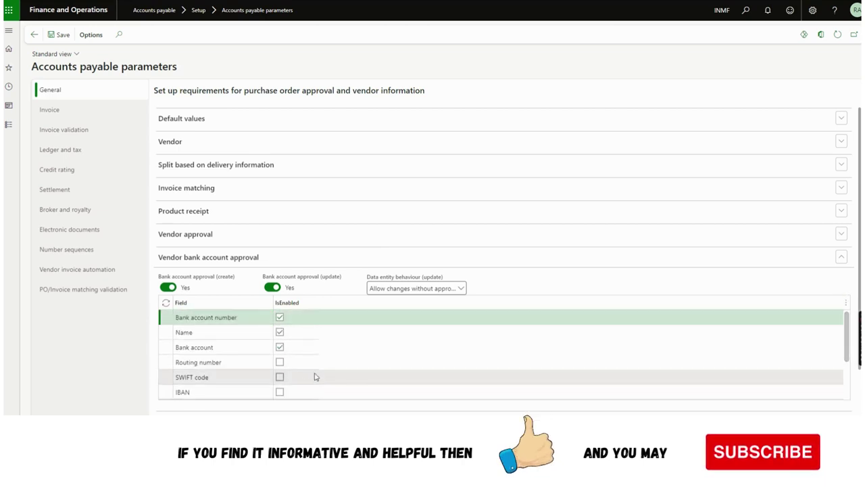
{"action": "left_click", "coordinate": [280, 362]}
{"action": "left_click", "coordinate": [280, 377]}
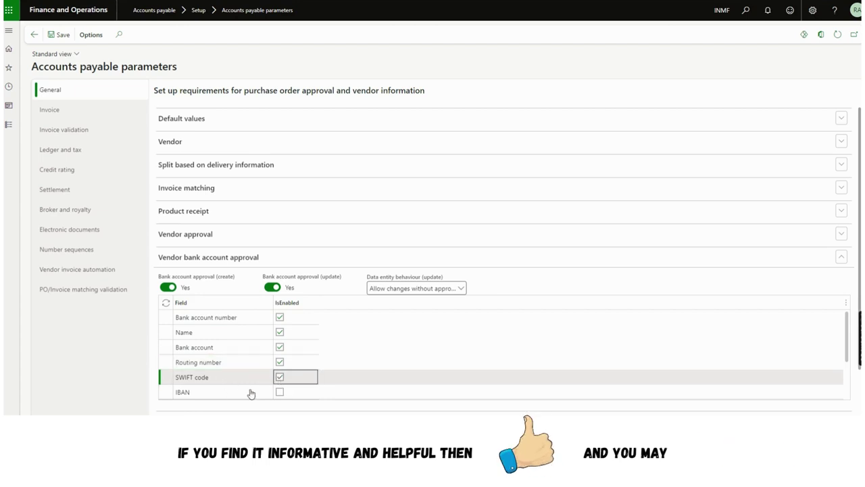
{"action": "left_click", "coordinate": [280, 392]}
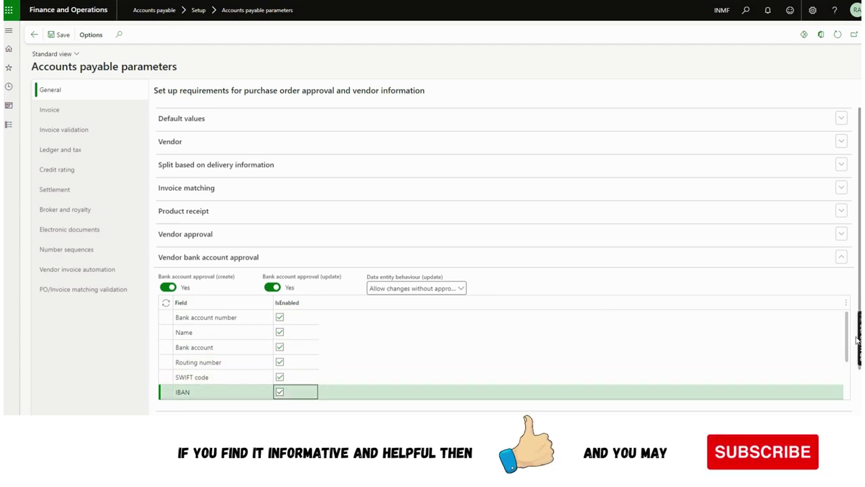
{"action": "left_click_drag", "start_coordinate": [849, 346], "coordinate": [849, 382]}
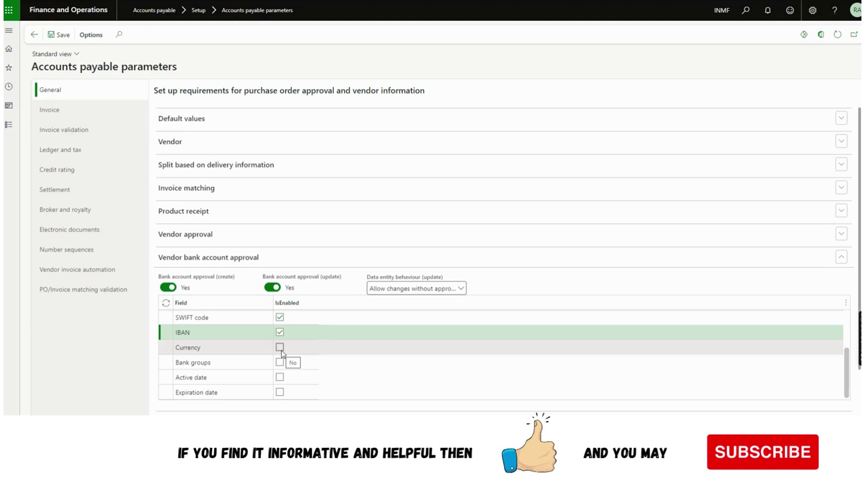
{"action": "left_click", "coordinate": [281, 349]}
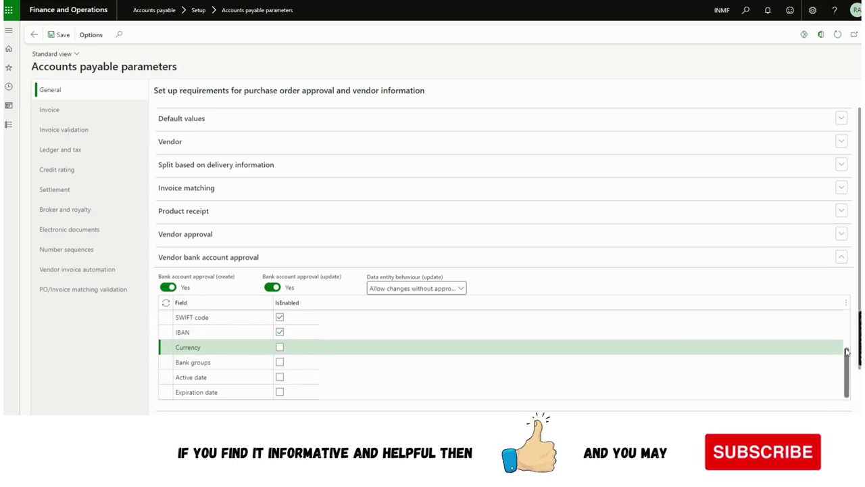
{"action": "scroll", "coordinate": [846, 371], "scroll_direction": "up", "scroll_amount": 2}
{"action": "left_click", "coordinate": [9, 127]}
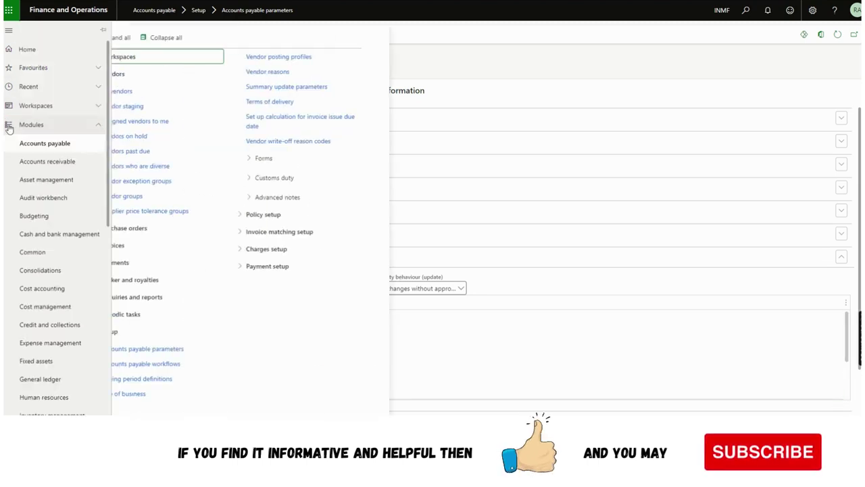
{"action": "left_click", "coordinate": [170, 364]}
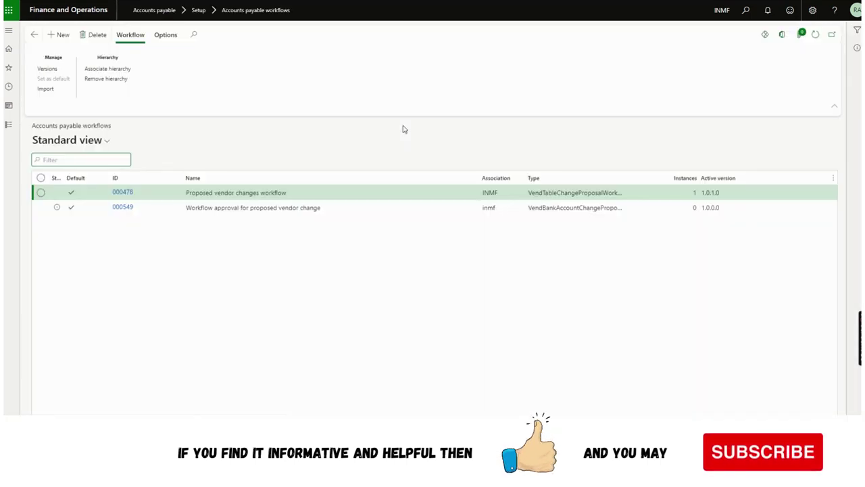
{"action": "left_click", "coordinate": [241, 208]}
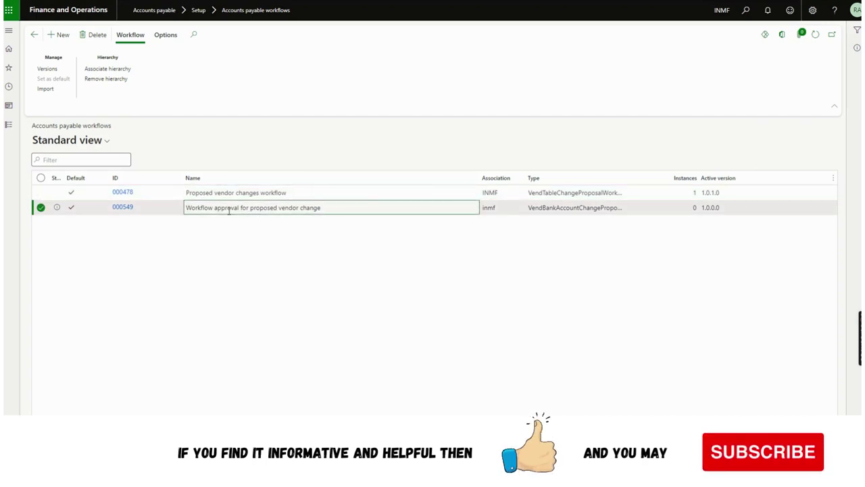
{"action": "left_click", "coordinate": [550, 207]}
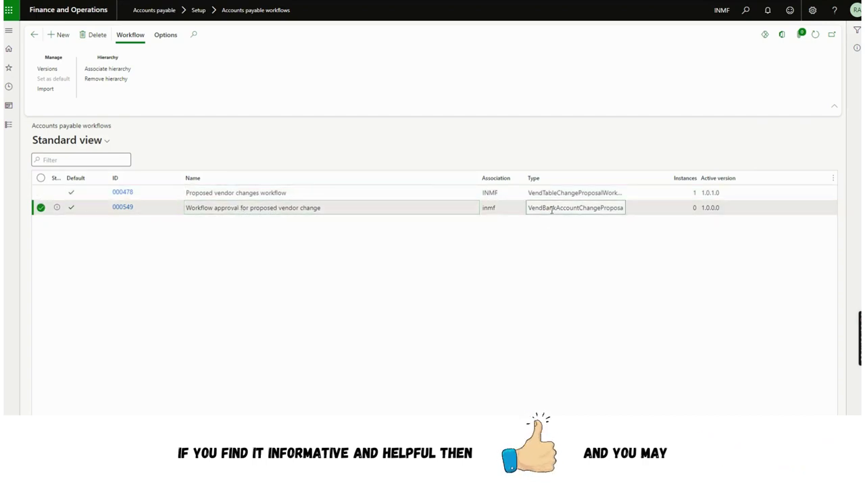
{"action": "left_click", "coordinate": [61, 37]}
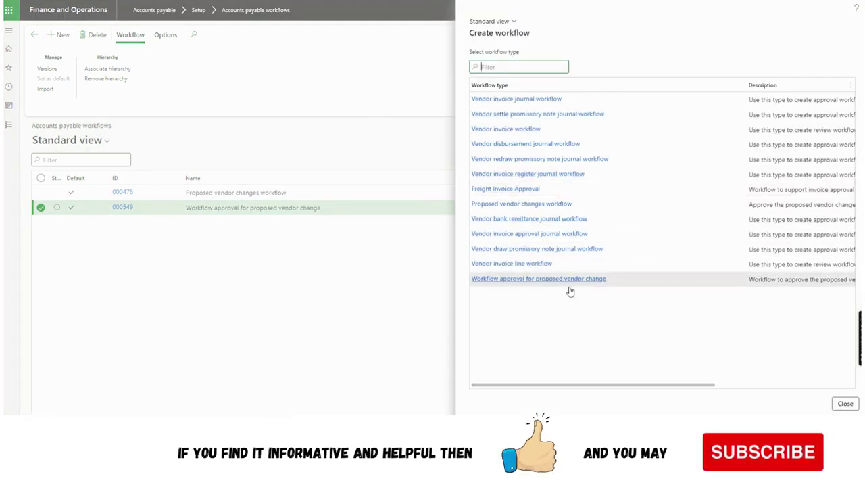
{"action": "left_click_drag", "start_coordinate": [677, 386], "coordinate": [753, 385]}
{"action": "left_click", "coordinate": [590, 282]}
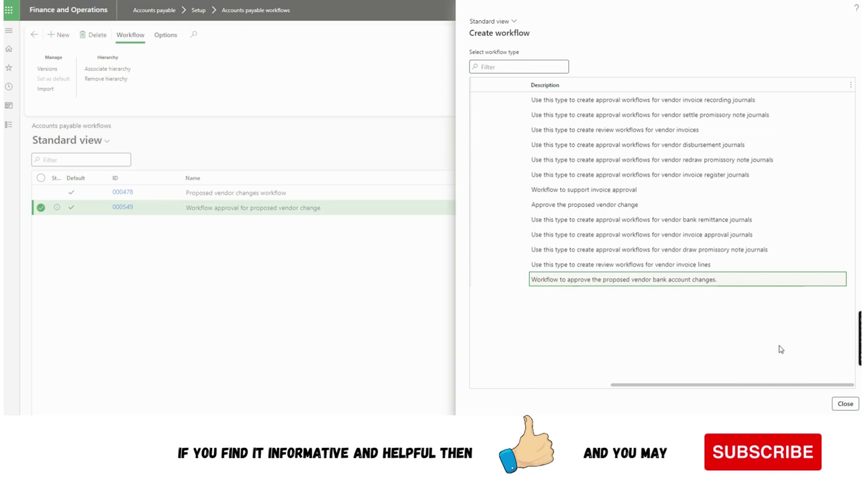
{"action": "left_click_drag", "start_coordinate": [766, 386], "coordinate": [551, 383]}
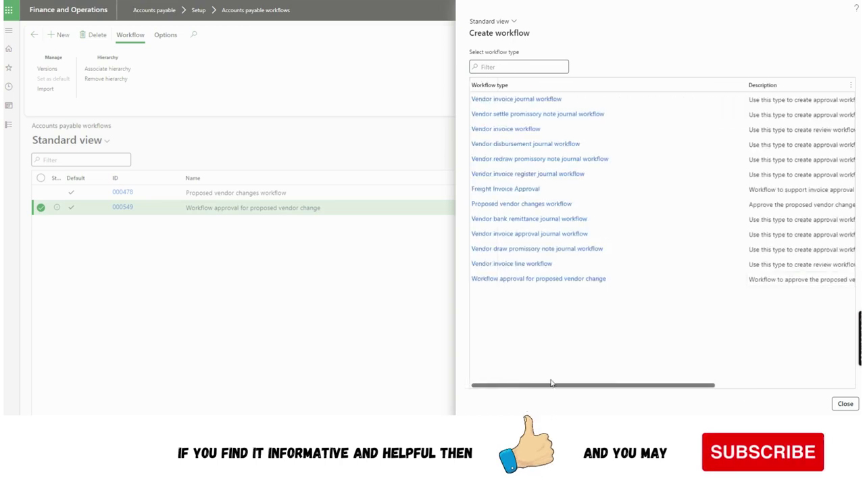
{"action": "left_click", "coordinate": [845, 404]}
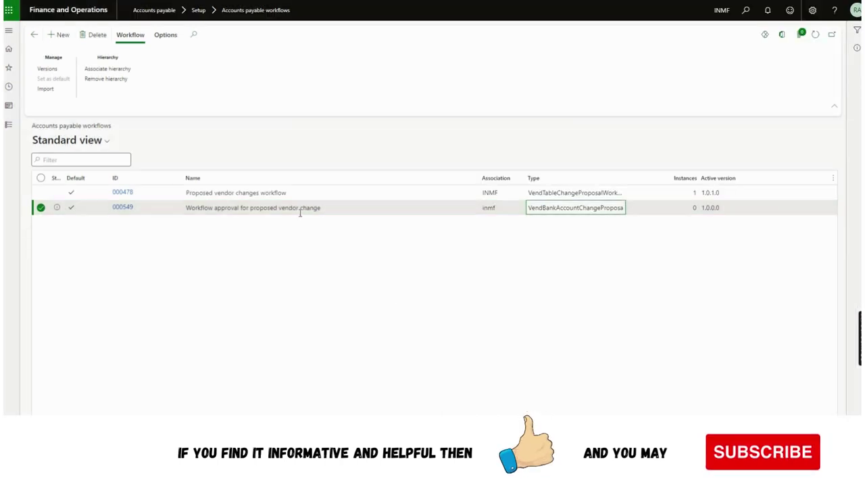
{"action": "left_click", "coordinate": [299, 211]}
Step: Create a new bank account record for vendor Customs Authority from its Bank accounts list
{"action": "left_click", "coordinate": [9, 126]}
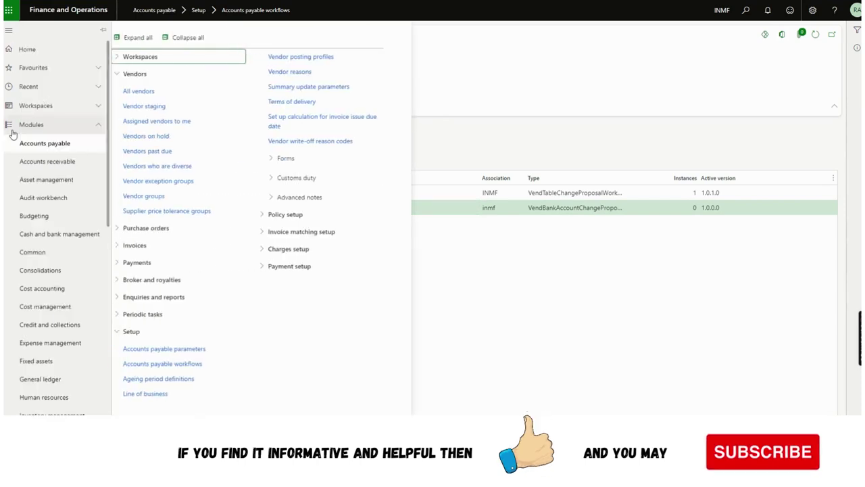
{"action": "left_click", "coordinate": [147, 91]}
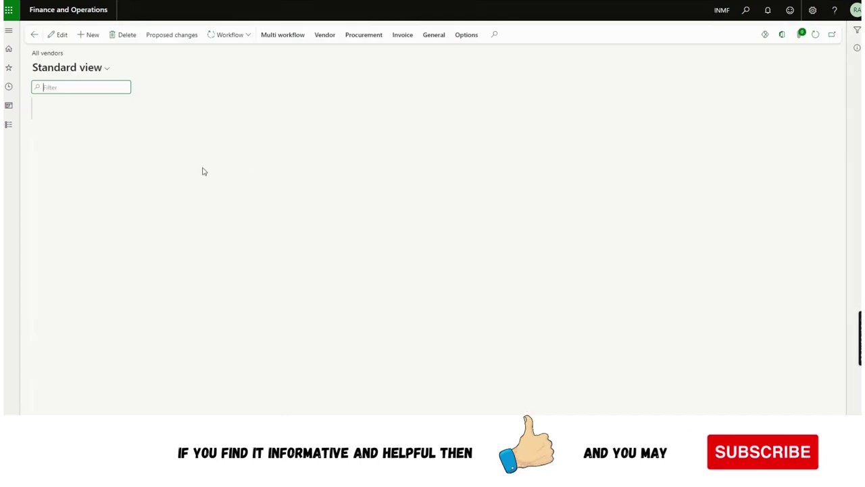
{"action": "left_click", "coordinate": [186, 208]}
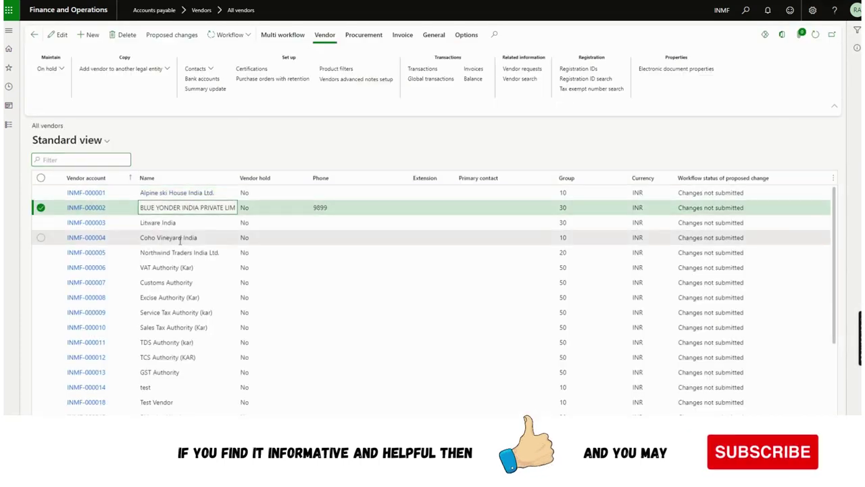
{"action": "left_click", "coordinate": [179, 278]}
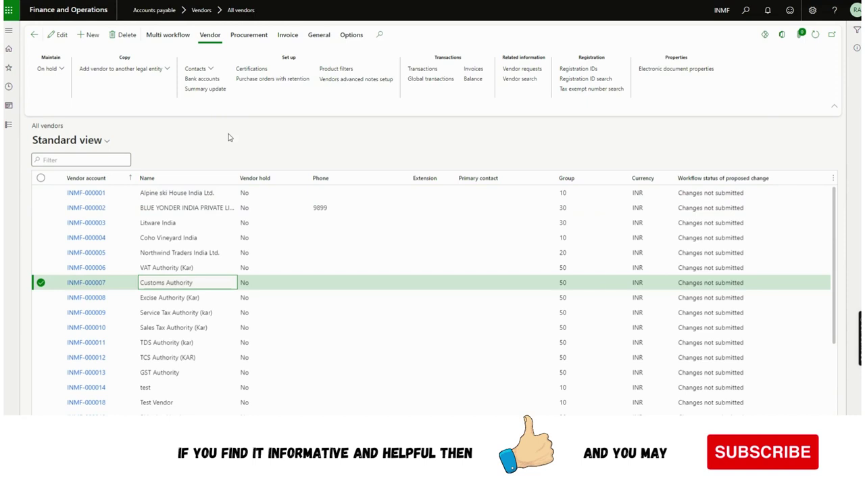
{"action": "left_click", "coordinate": [203, 79]}
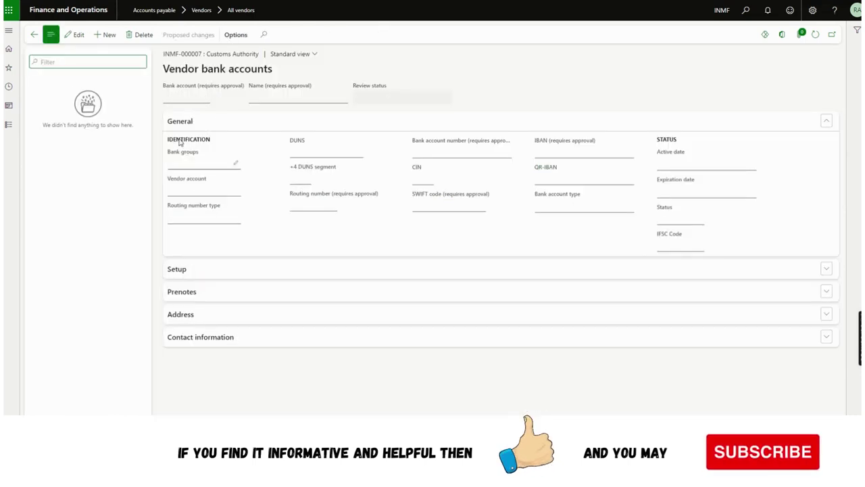
{"action": "left_click", "coordinate": [106, 36]}
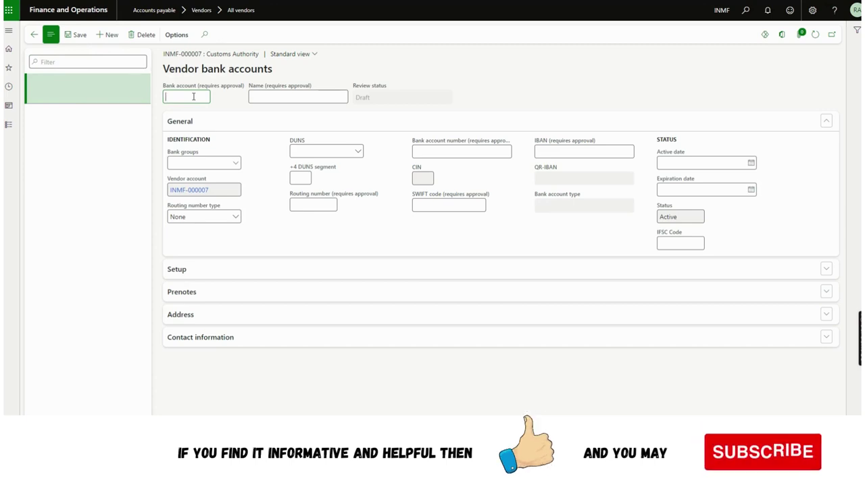
Step: Save bank account HDFC with name HDFC BANK, leaving the workflow unsubmitted
{"action": "type", "text": "HDFC"}
{"action": "key", "text": "Tab"}
{"action": "type", "text": "HDF"}
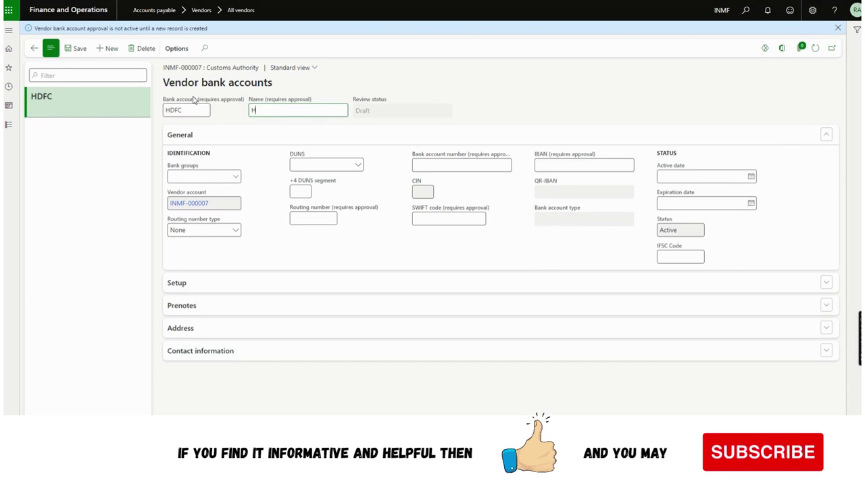
{"action": "type", "text": "C BANK"}
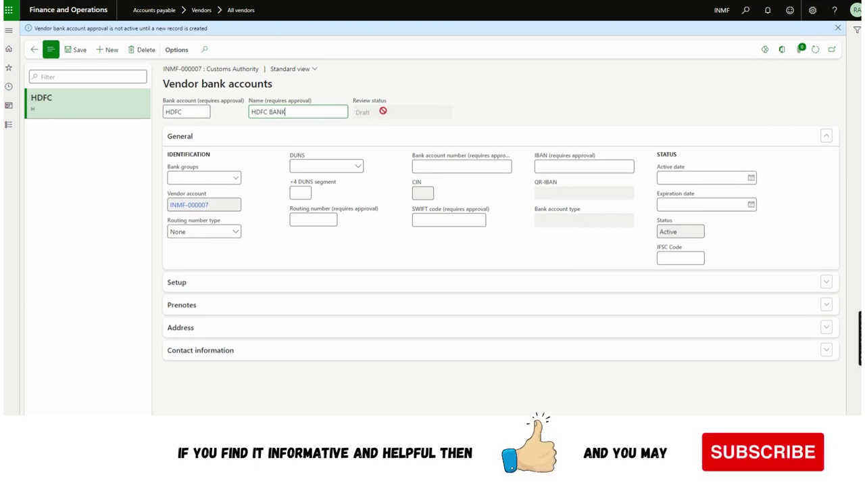
{"action": "left_click", "coordinate": [77, 51]}
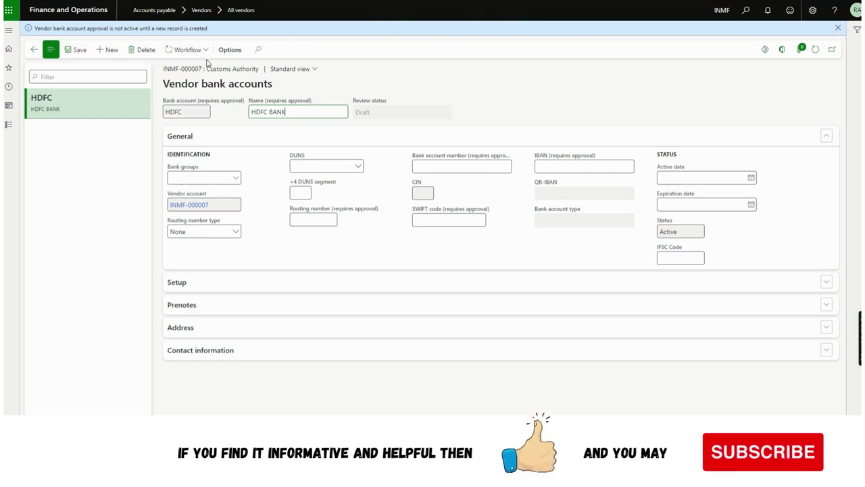
{"action": "left_click", "coordinate": [204, 53]}
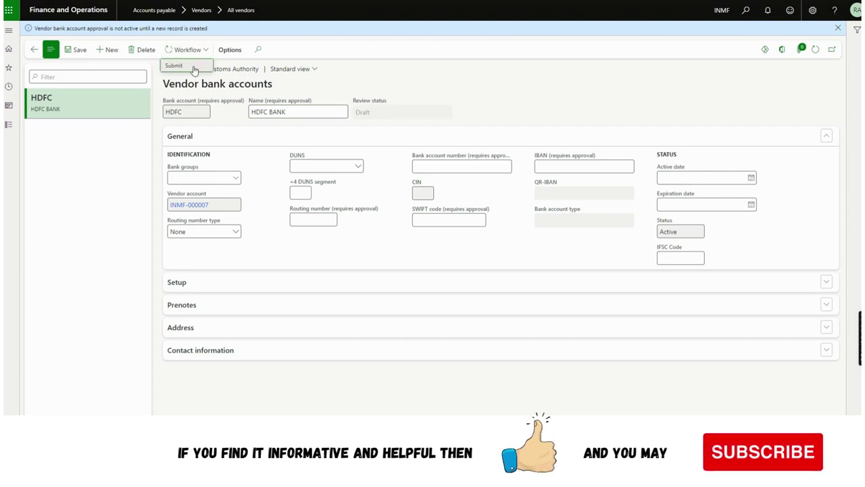
{"action": "key", "text": "Escape"}
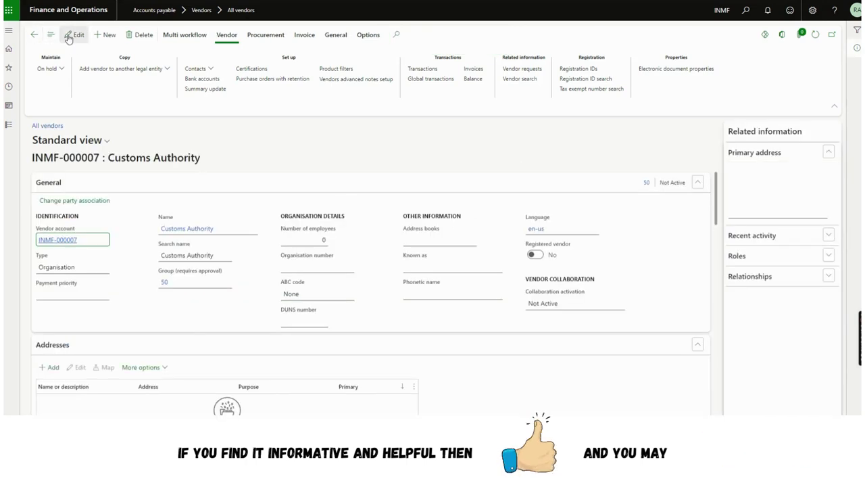
Step: Check that the vendor's Payment bank account lookup is empty, then return to its bank accounts
{"action": "left_click_drag", "start_coordinate": [718, 194], "coordinate": [715, 346]}
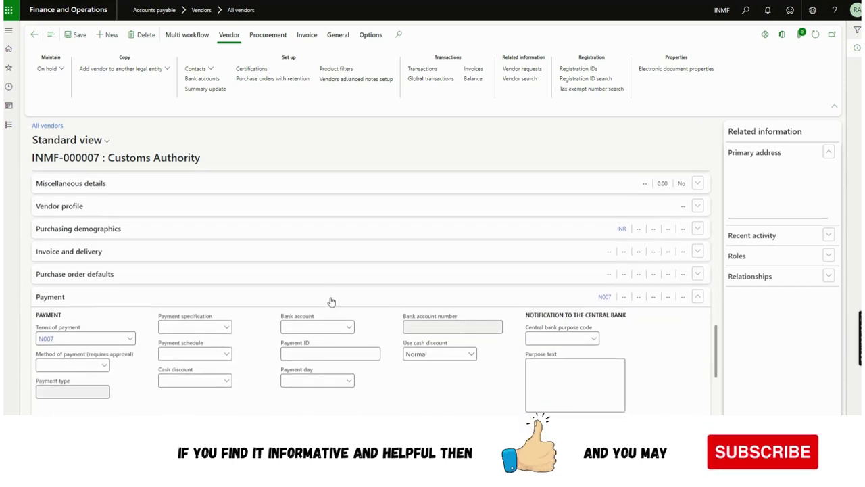
{"action": "left_click", "coordinate": [345, 327]}
{"action": "left_click", "coordinate": [346, 328]}
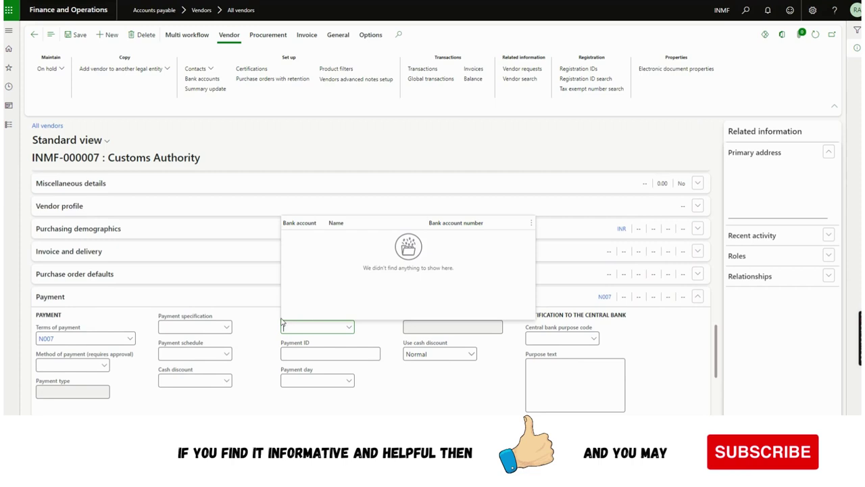
{"action": "left_click", "coordinate": [260, 325]}
{"action": "left_click", "coordinate": [215, 79]}
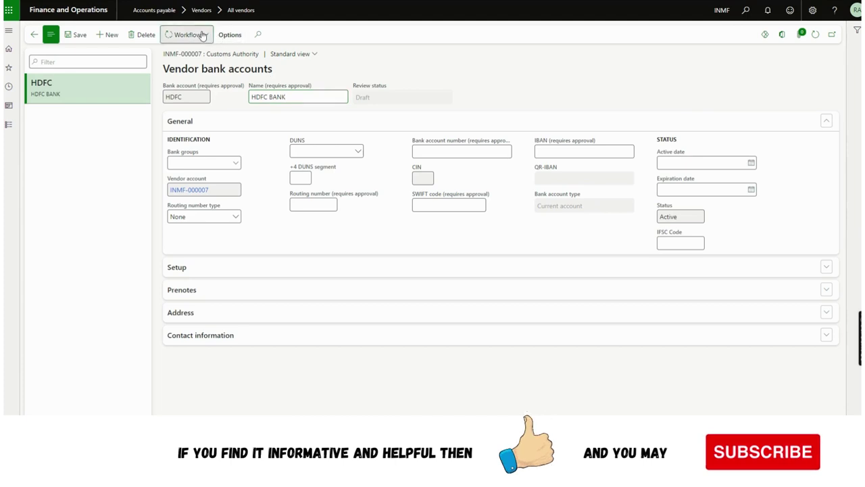
Step: Submit the HDFC BANK account to workflow and refresh to check its status
{"action": "left_click", "coordinate": [203, 35]}
{"action": "left_click", "coordinate": [191, 54]}
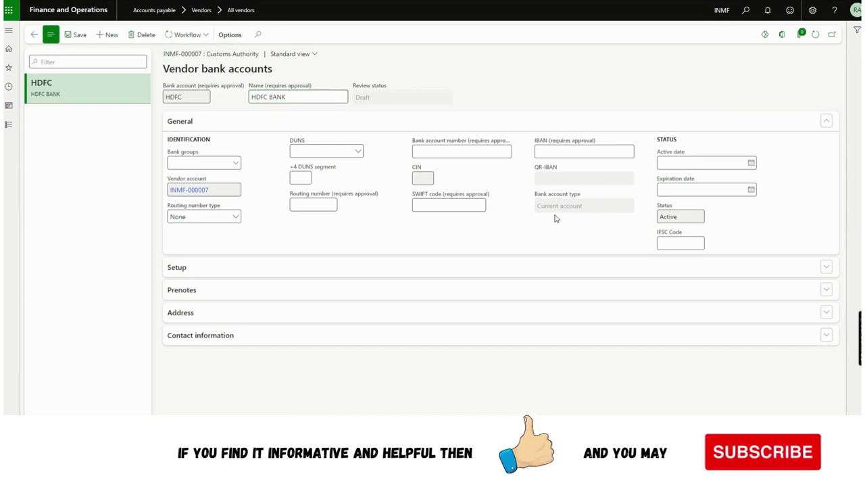
{"action": "left_click", "coordinate": [811, 404]}
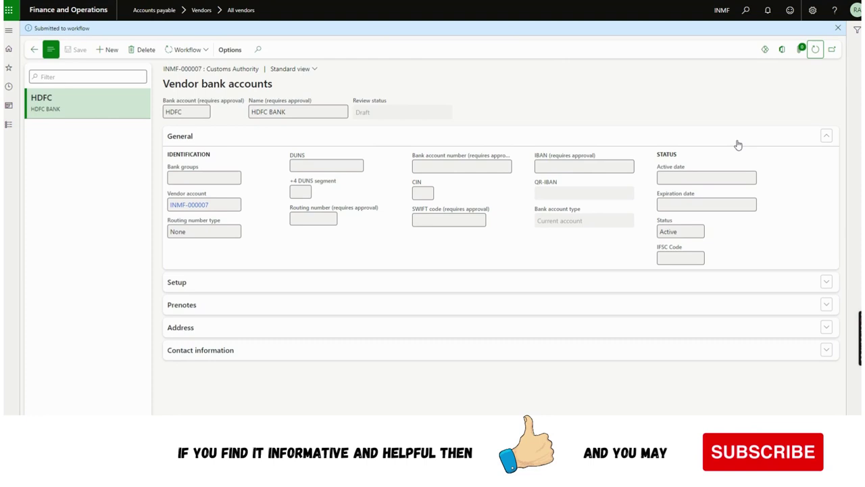
{"action": "left_click", "coordinate": [816, 50]}
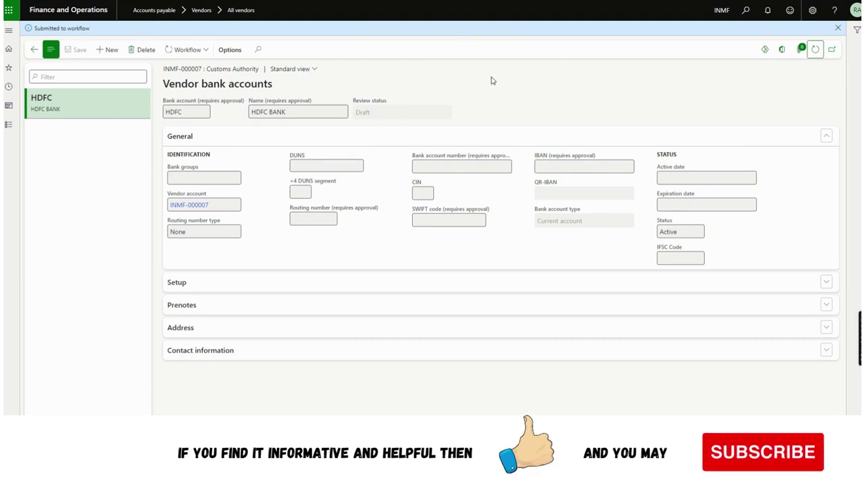
{"action": "left_click", "coordinate": [816, 50]}
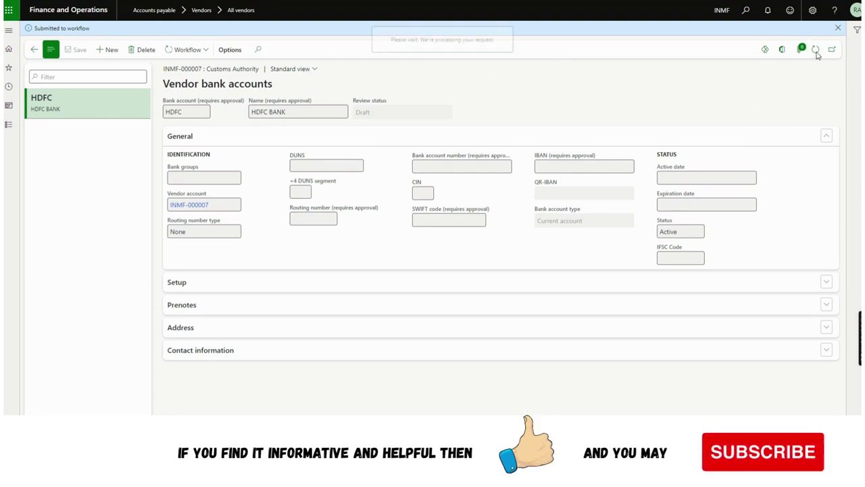
{"action": "left_click", "coordinate": [816, 50]}
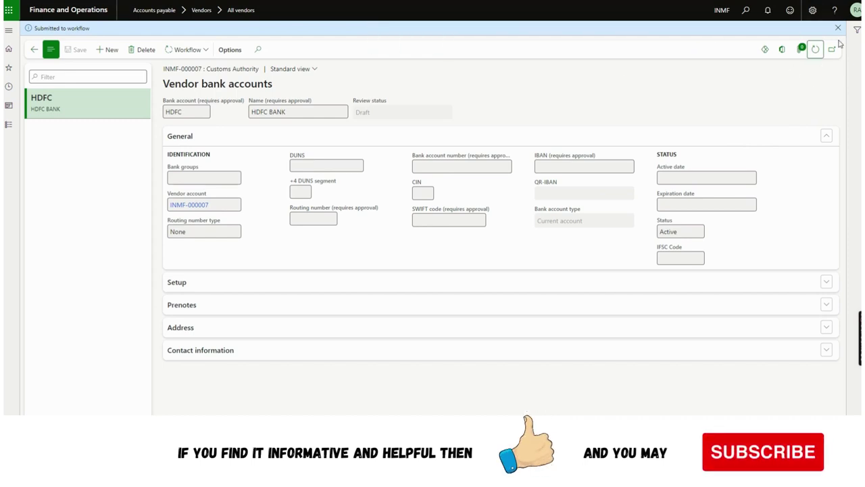
{"action": "left_click", "coordinate": [816, 51]}
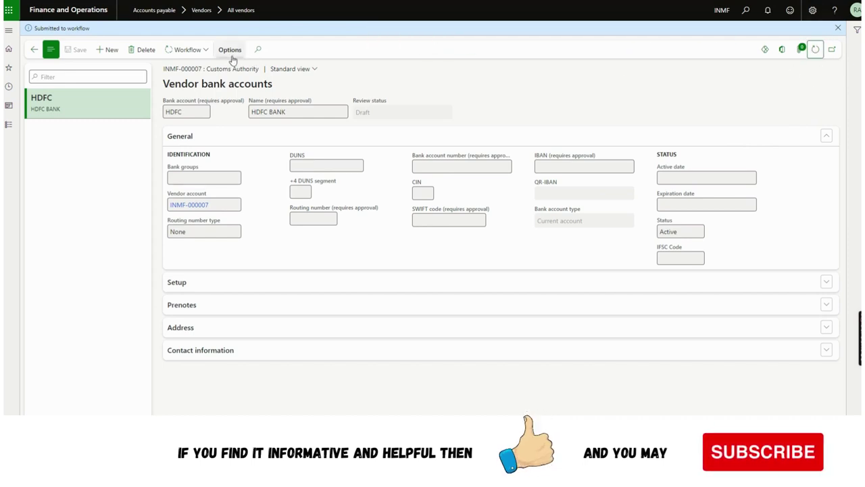
{"action": "left_click", "coordinate": [186, 50]}
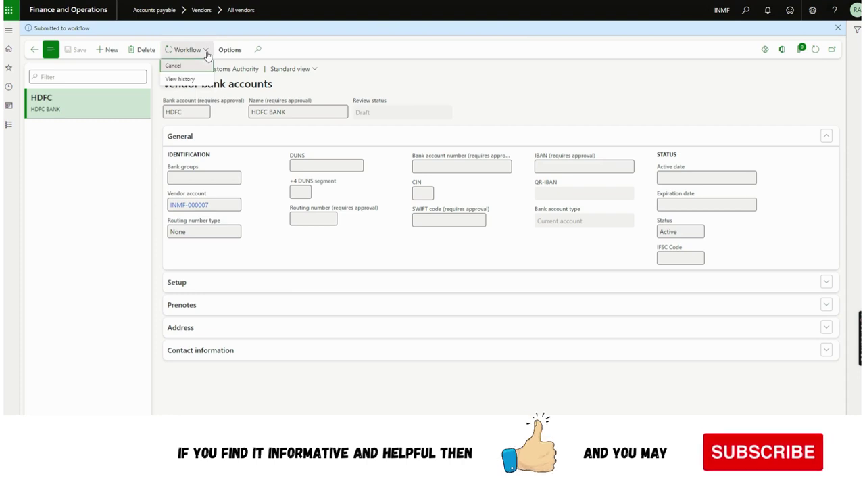
Step: Review and refresh the HDFC account's workflow history, then return to the bank account form
{"action": "left_click", "coordinate": [179, 79]}
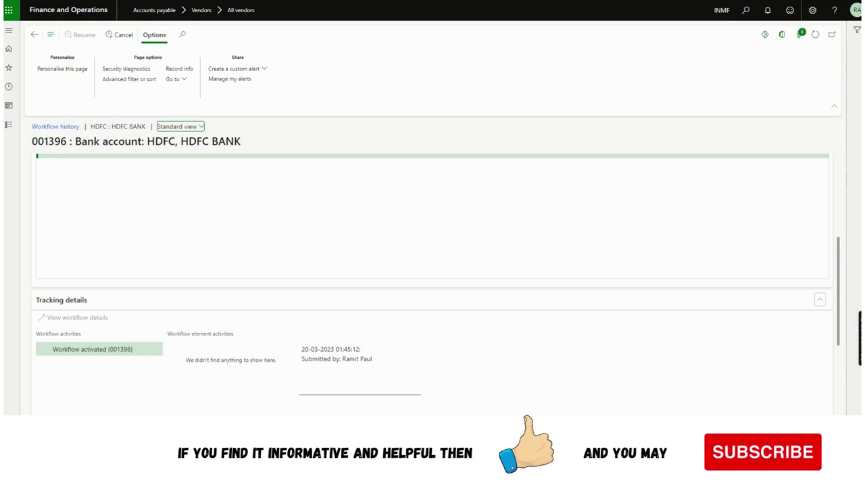
{"action": "left_click_drag", "start_coordinate": [842, 248], "coordinate": [844, 331]}
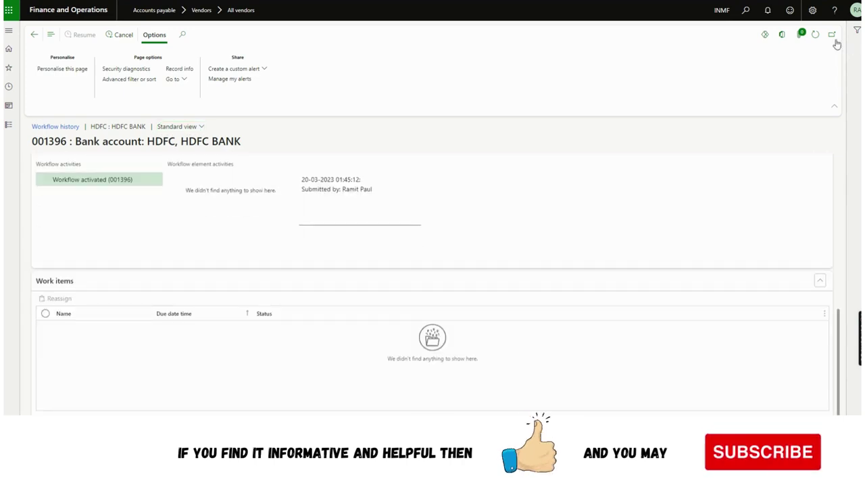
{"action": "left_click", "coordinate": [815, 33]}
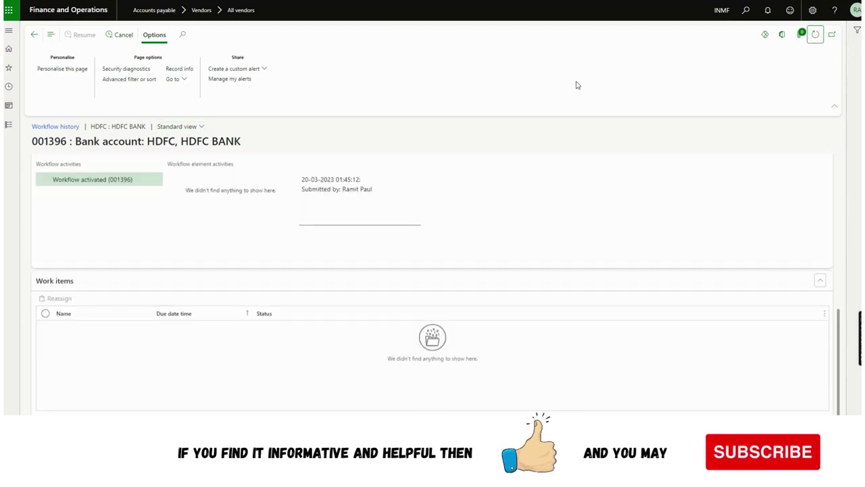
{"action": "left_click", "coordinate": [815, 35]}
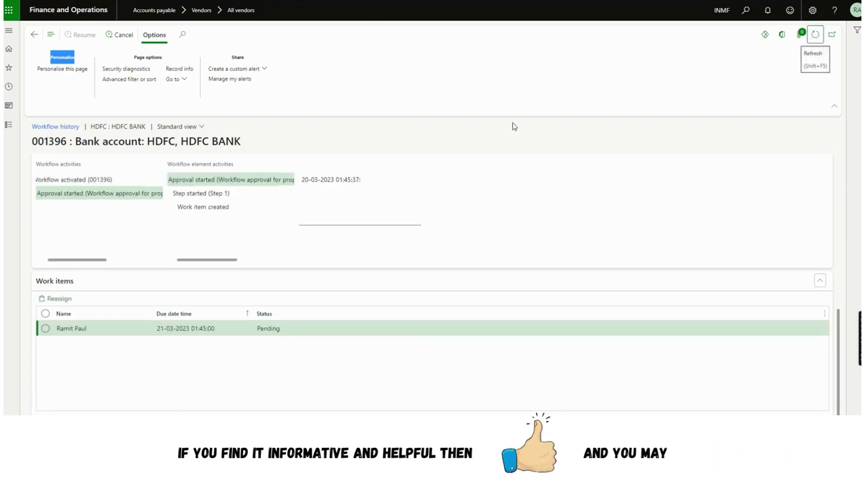
{"action": "left_click", "coordinate": [831, 35]}
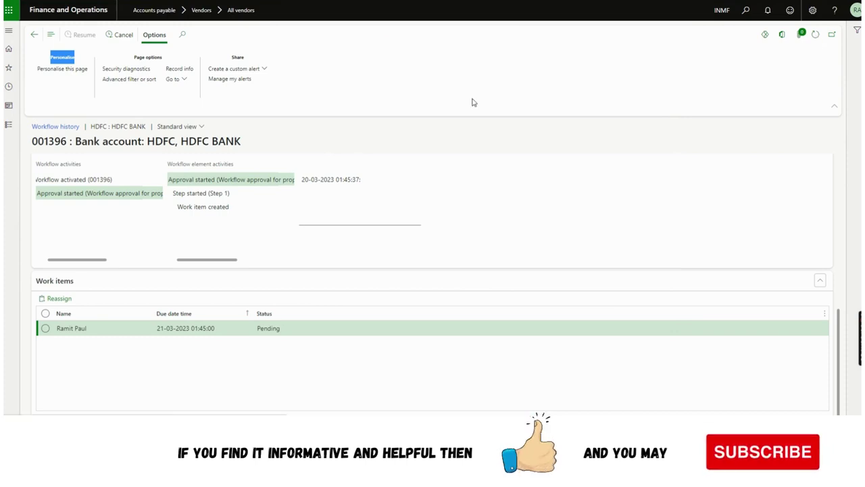
{"action": "left_click", "coordinate": [817, 50]}
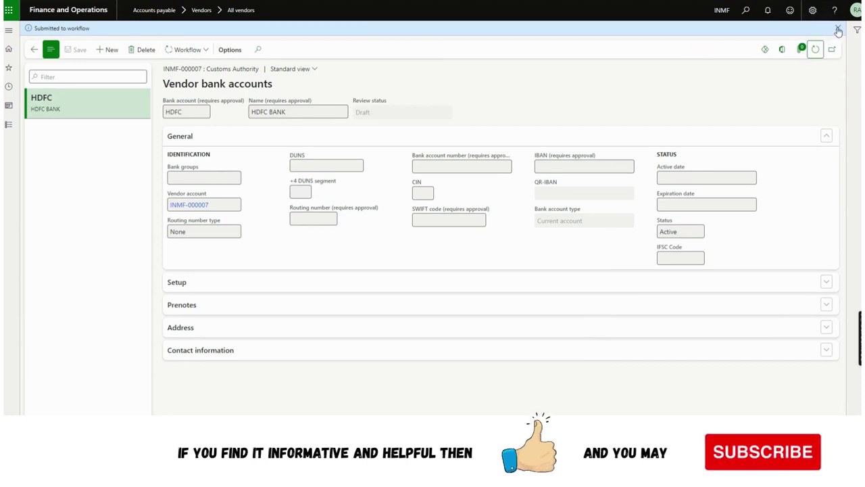
Step: Approve the pending HDFC BANK bank account change from the Workflow menu
{"action": "left_click", "coordinate": [838, 28]}
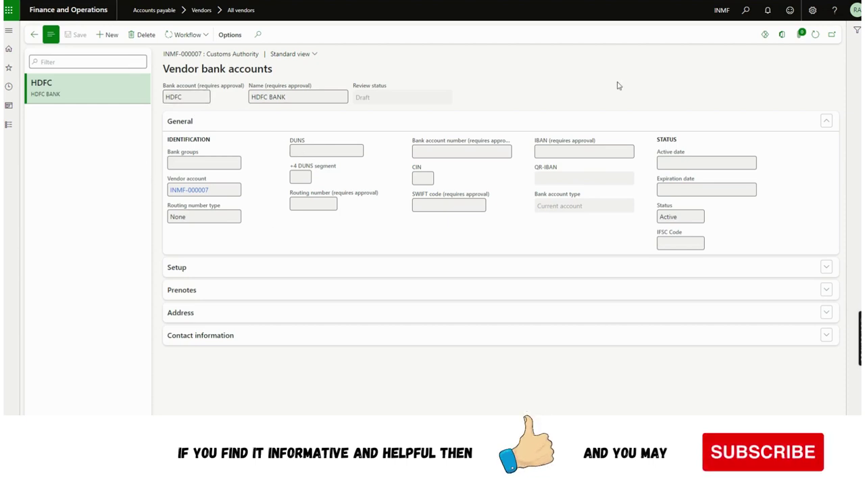
{"action": "left_click", "coordinate": [815, 34]}
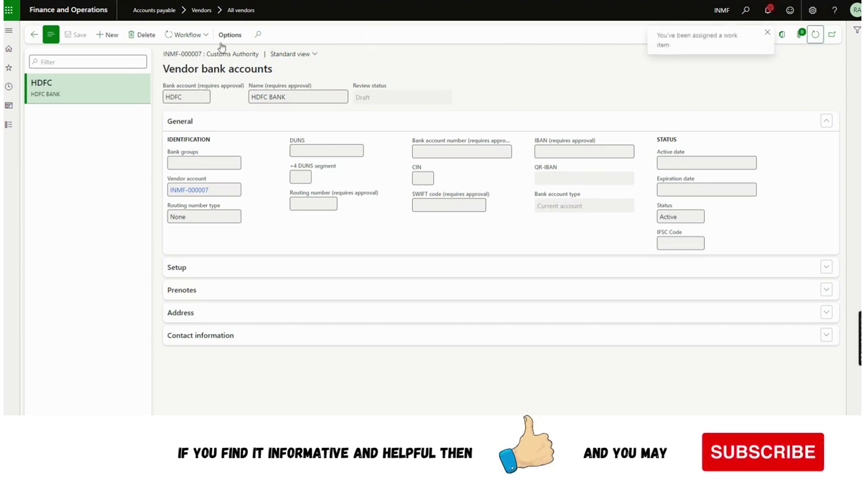
{"action": "left_click", "coordinate": [189, 35]}
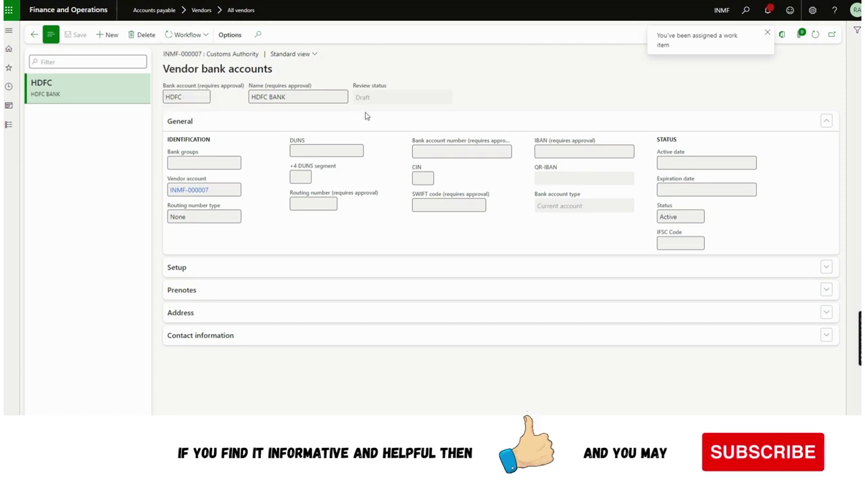
{"action": "key", "text": "Return"}
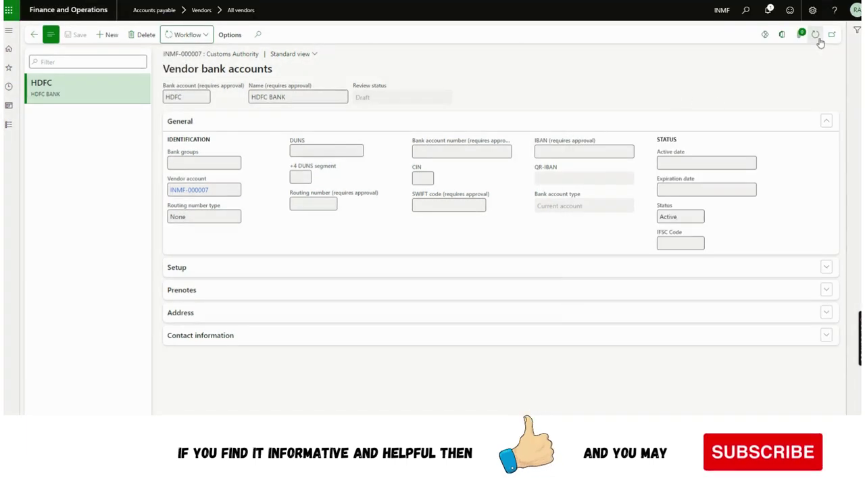
{"action": "left_click", "coordinate": [815, 34]}
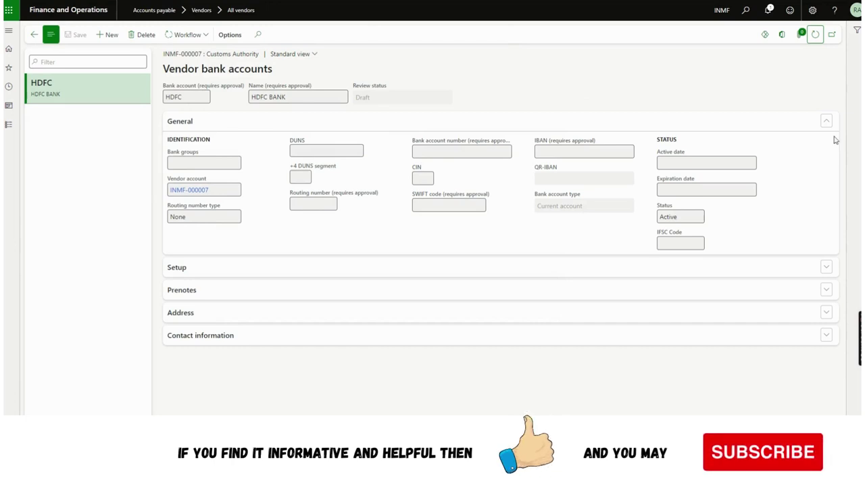
Step: Refresh the form repeatedly until the approval is recorded
{"action": "left_click", "coordinate": [815, 35]}
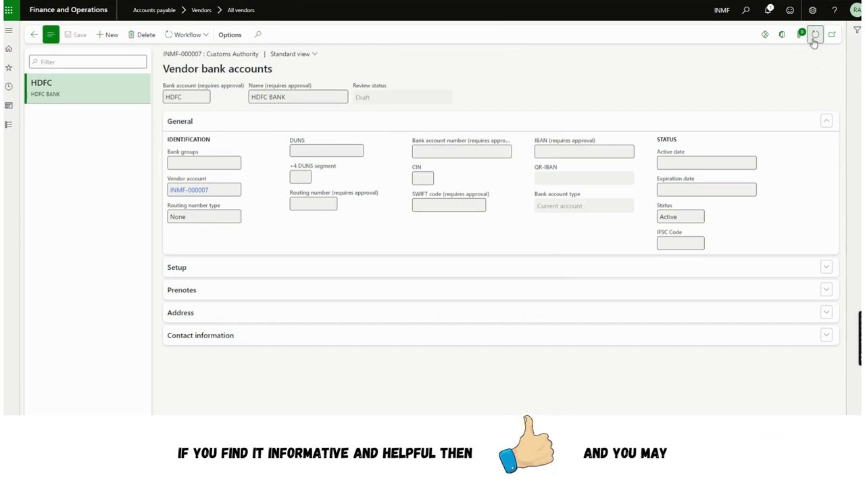
{"action": "left_click", "coordinate": [815, 34]}
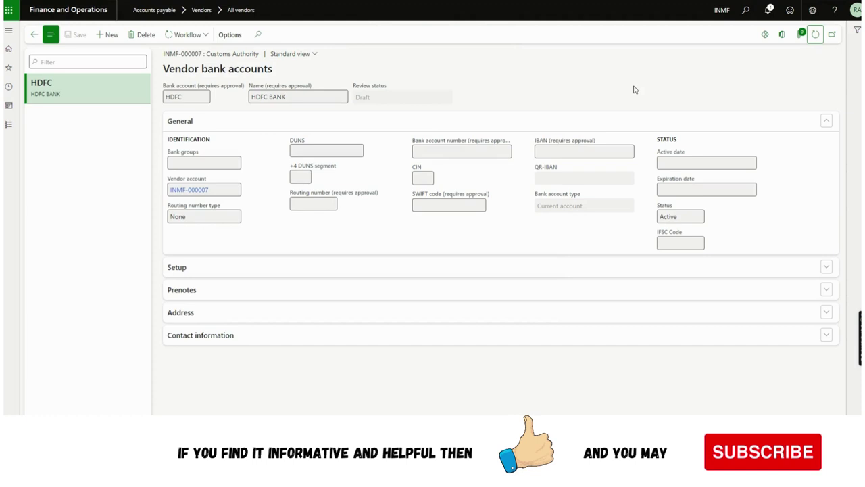
{"action": "left_click", "coordinate": [815, 36]}
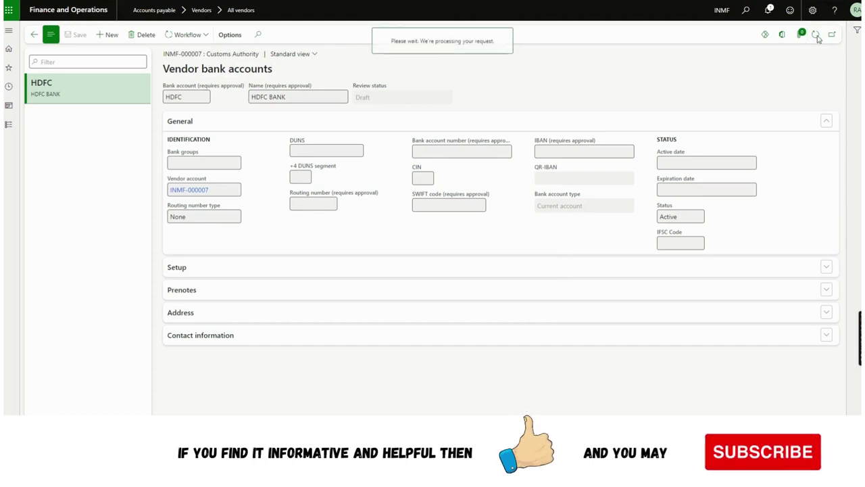
{"action": "left_click", "coordinate": [816, 36]}
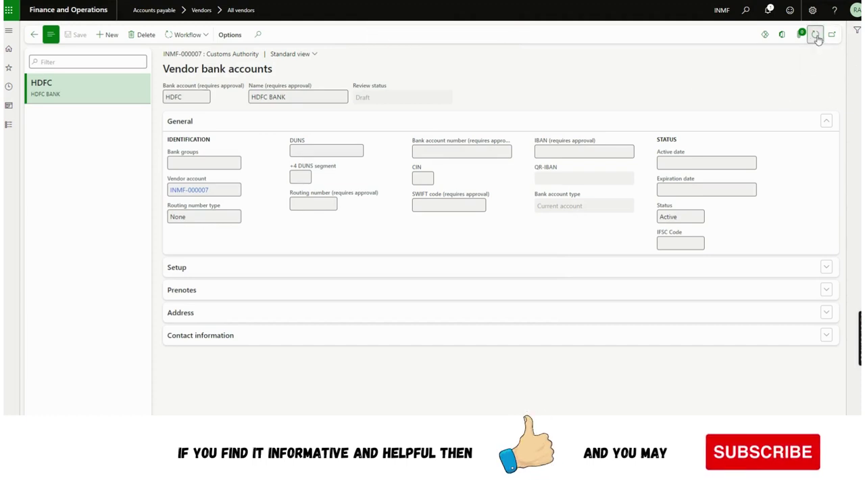
{"action": "left_click", "coordinate": [816, 37]}
{"action": "left_click", "coordinate": [816, 38]}
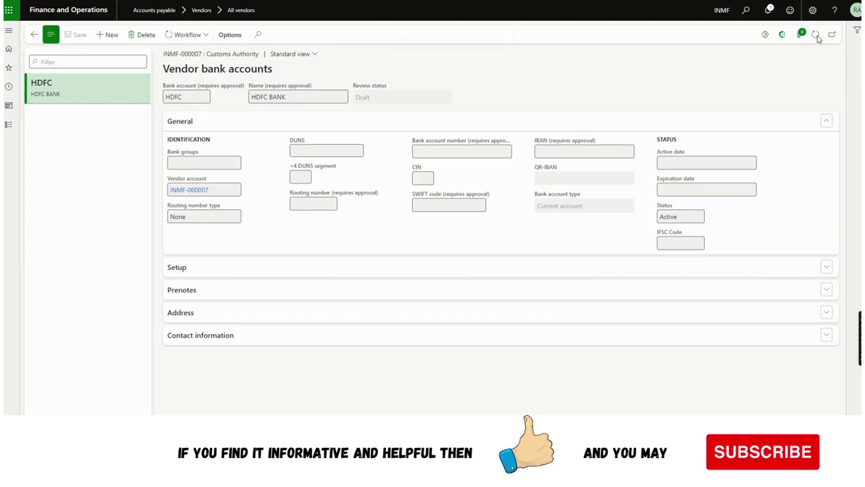
{"action": "left_click", "coordinate": [816, 37]}
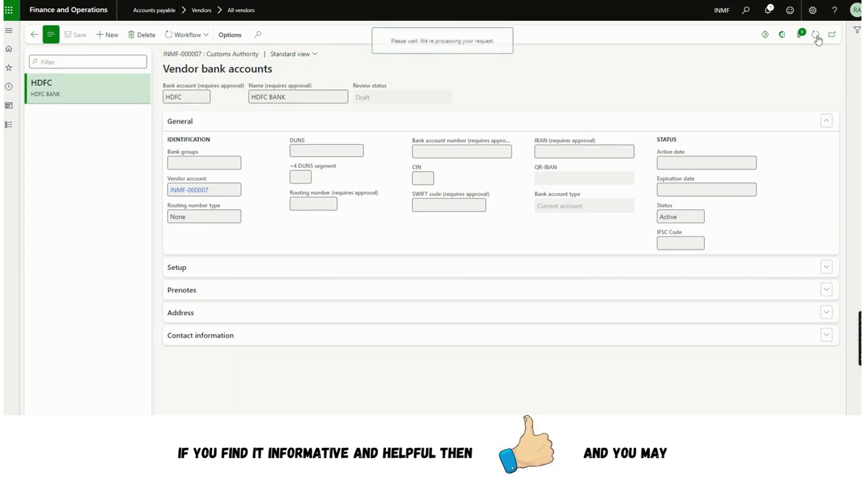
{"action": "left_click", "coordinate": [817, 37]}
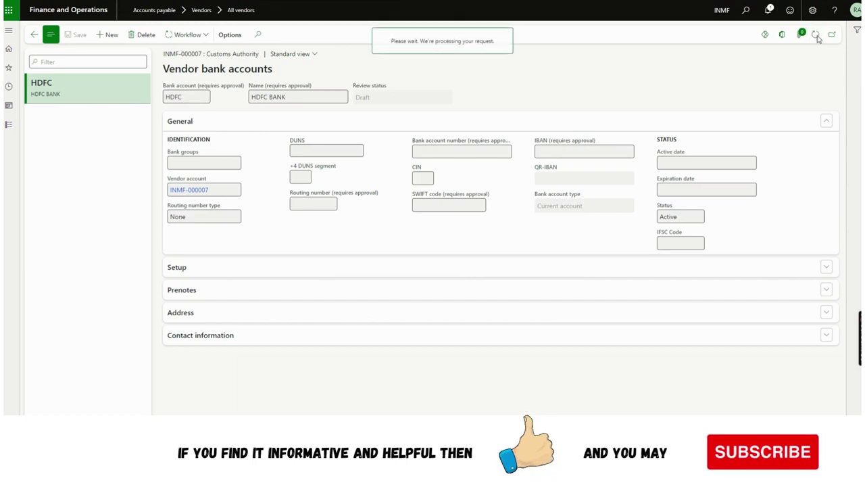
{"action": "left_click", "coordinate": [816, 37]}
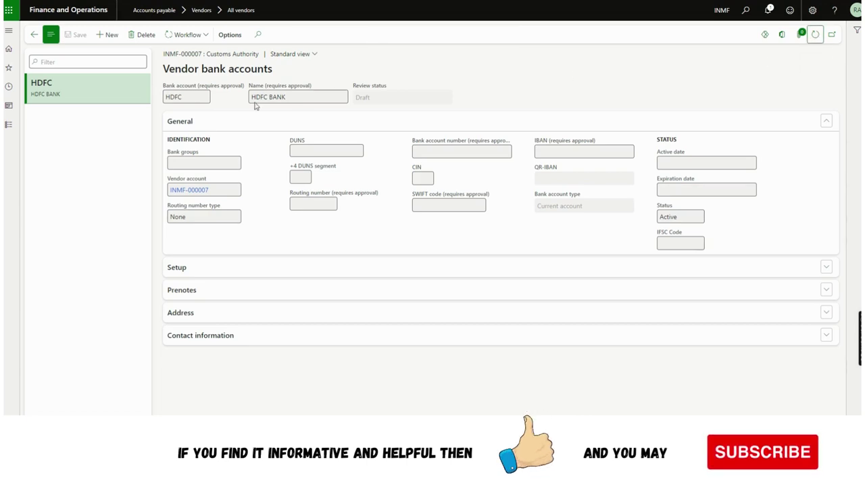
{"action": "left_click", "coordinate": [189, 34]}
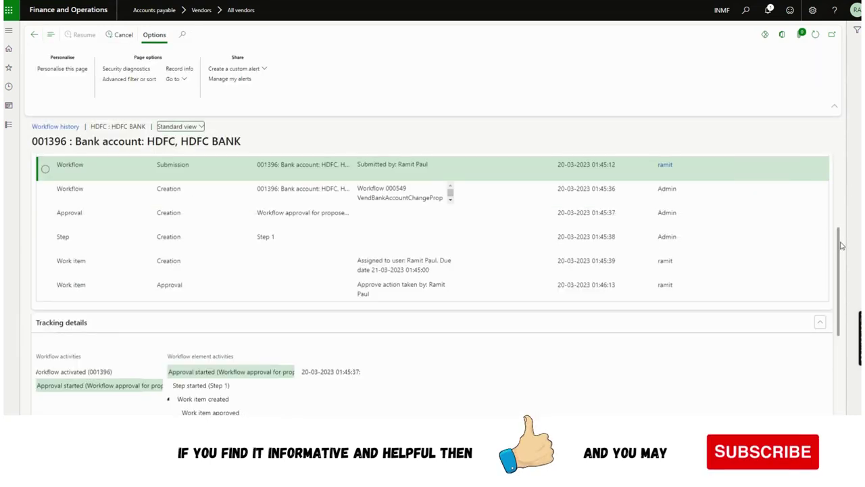
Step: Confirm 'Workflow completed' in the HDFC workflow history, then refresh the bank account to show Approved
{"action": "left_click_drag", "start_coordinate": [841, 247], "coordinate": [845, 338]}
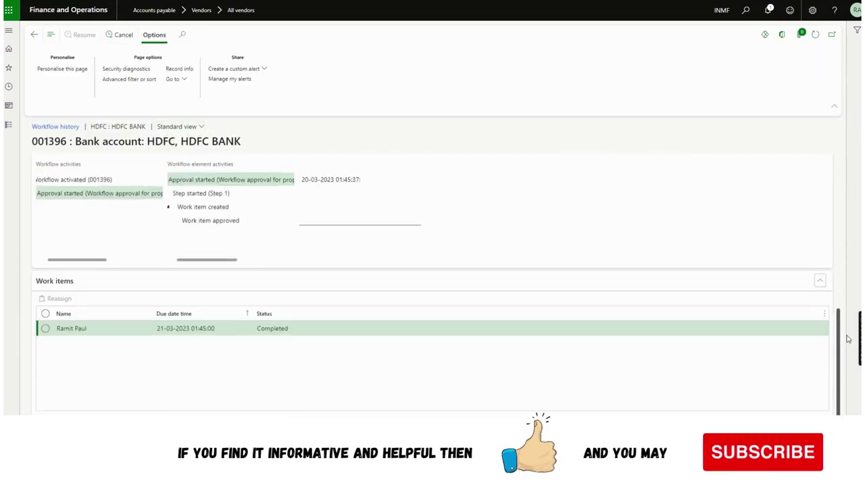
{"action": "left_click", "coordinate": [816, 39]}
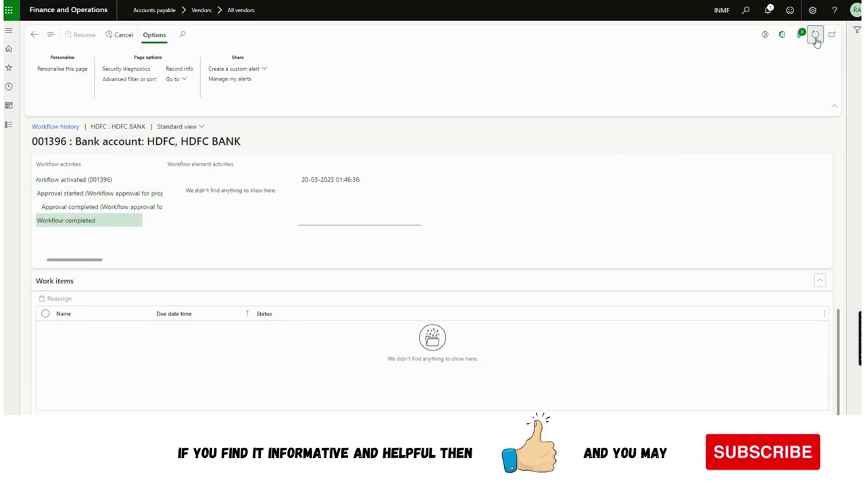
{"action": "left_click", "coordinate": [36, 36]}
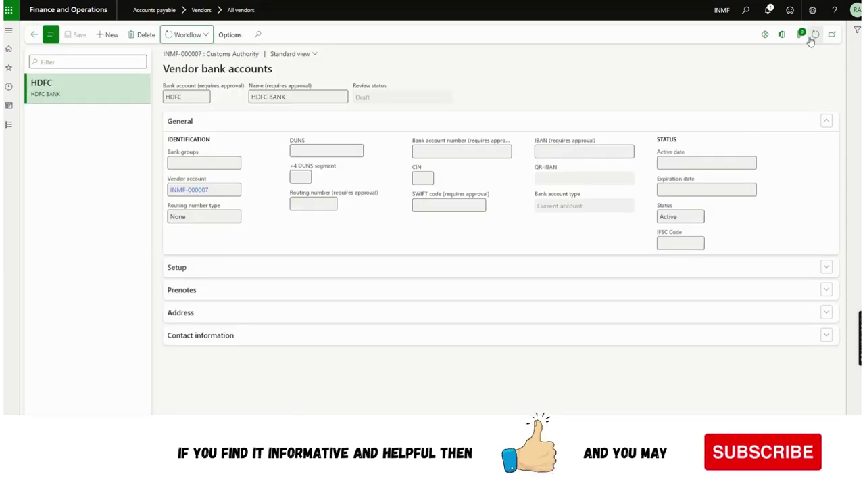
{"action": "left_click", "coordinate": [815, 38]}
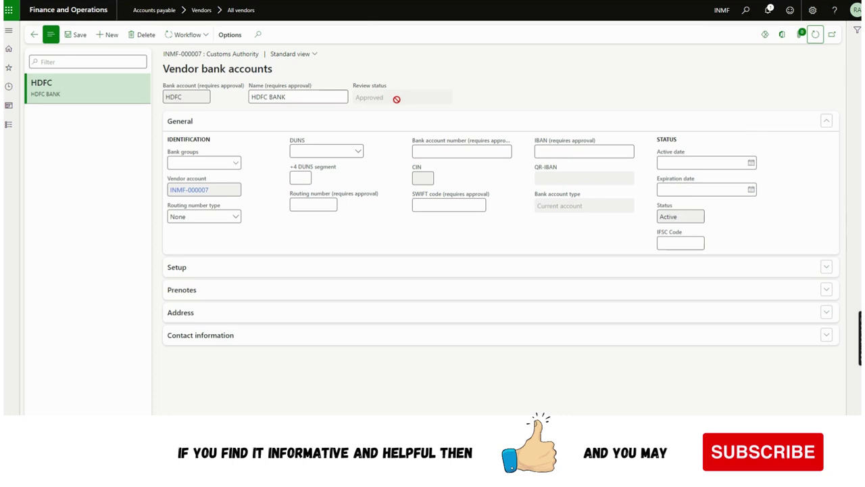
Step: Refresh HDFC BANK to show Approved and return to the Customs Authority vendor's Payment details
{"action": "left_click", "coordinate": [814, 34]}
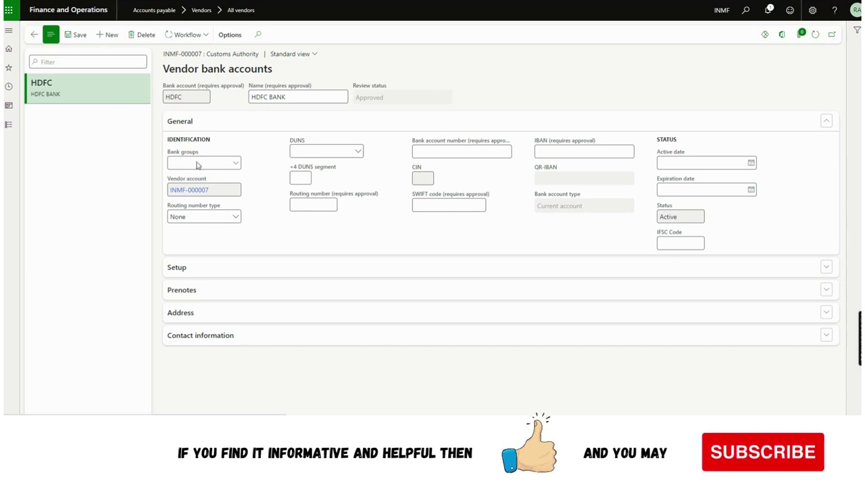
{"action": "key", "text": "Escape"}
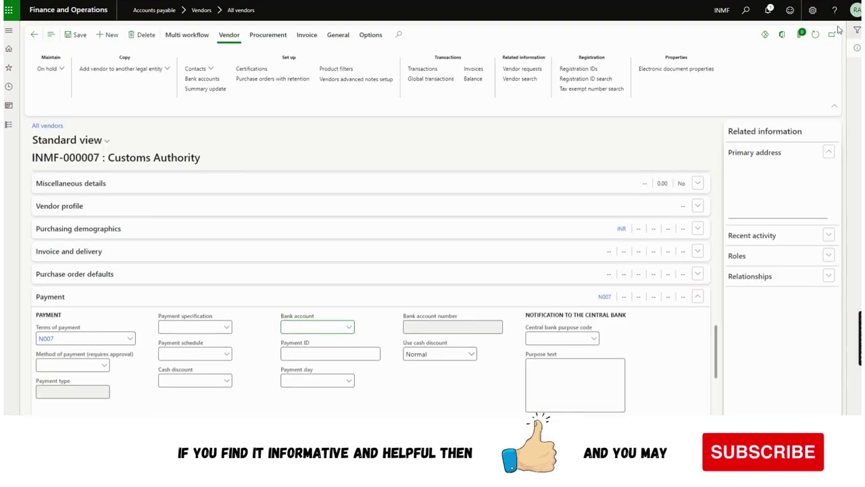
Step: Select HDFC as Customs Authority's payment bank account in the Payment FastTab and save the vendor
{"action": "left_click", "coordinate": [815, 34]}
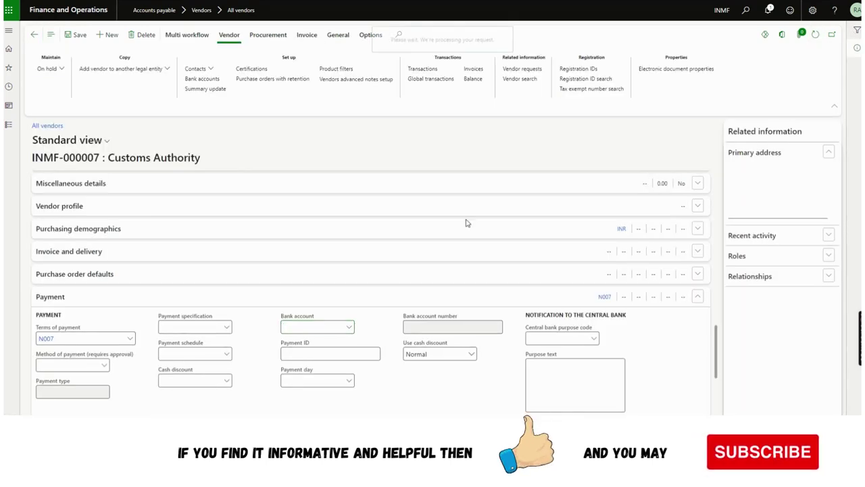
{"action": "left_click", "coordinate": [352, 330]}
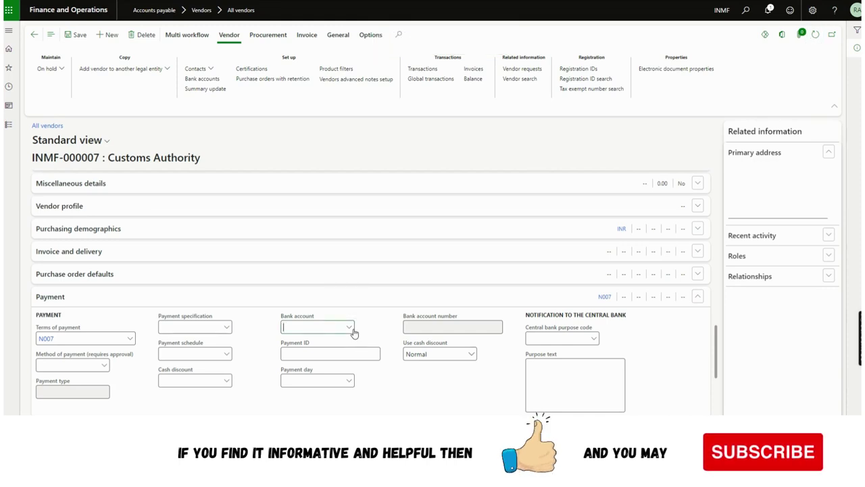
{"action": "left_click", "coordinate": [350, 330]}
{"action": "left_click", "coordinate": [331, 237]}
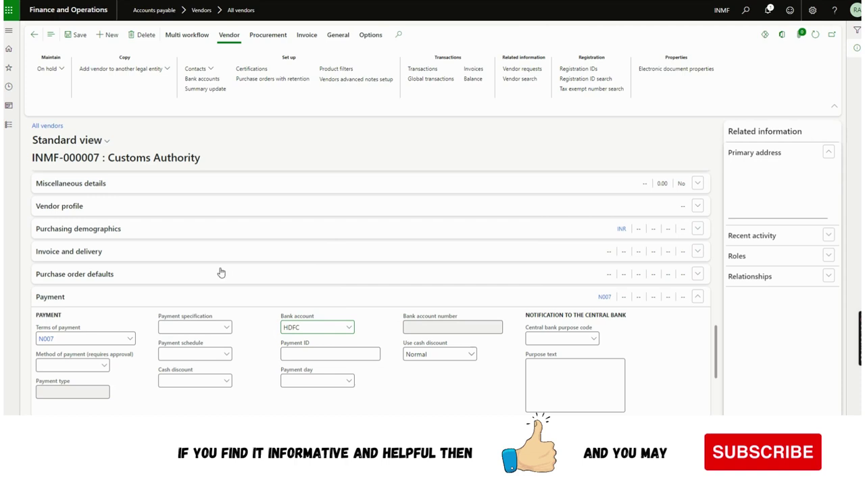
{"action": "left_click", "coordinate": [75, 34]}
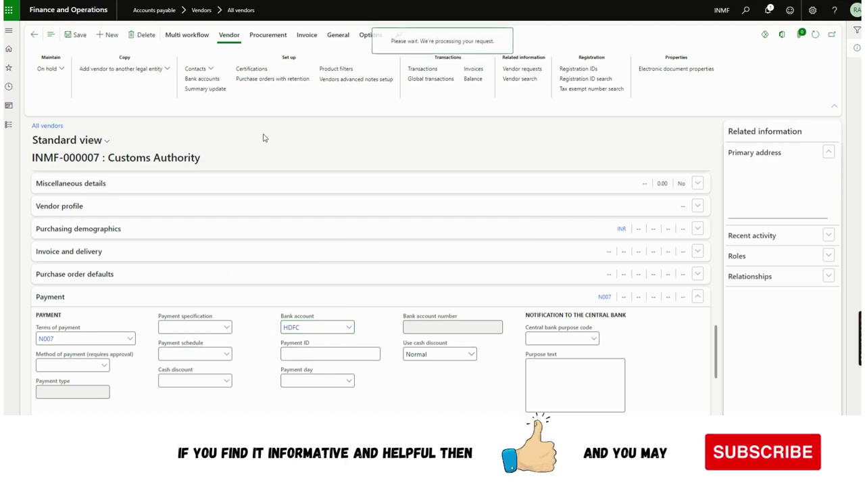
{"action": "left_click", "coordinate": [204, 81]}
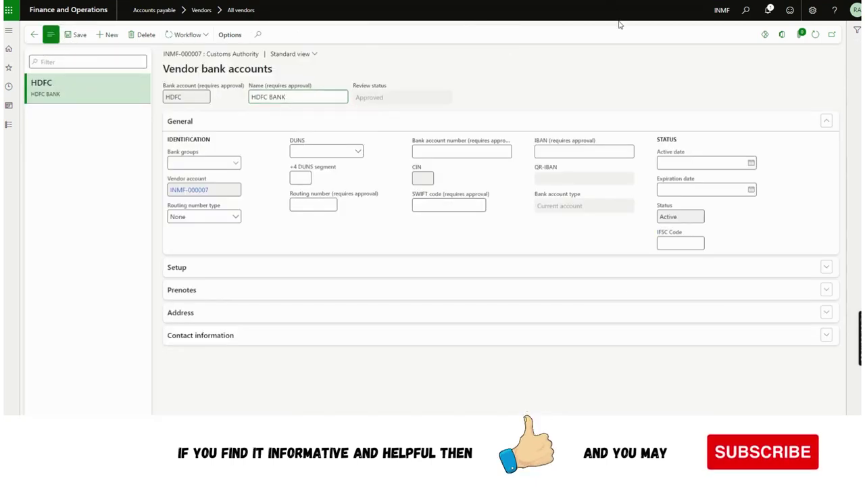
Step: Duplicate the browser tab and expand the Modules list over the All vendors list
{"action": "right_click", "coordinate": [600, 1]}
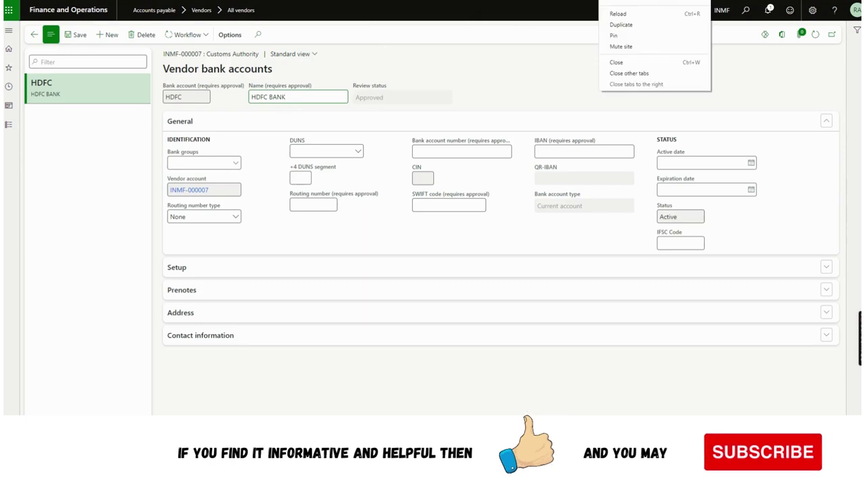
{"action": "left_click", "coordinate": [618, 25]}
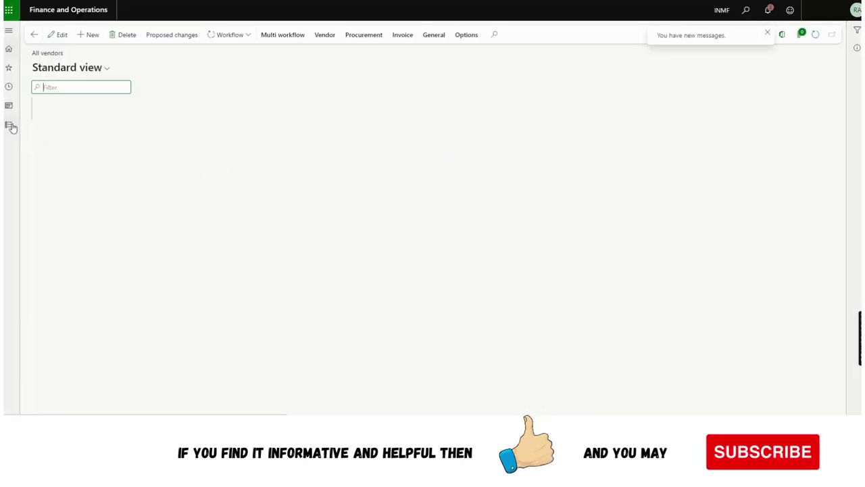
{"action": "left_click", "coordinate": [10, 127]}
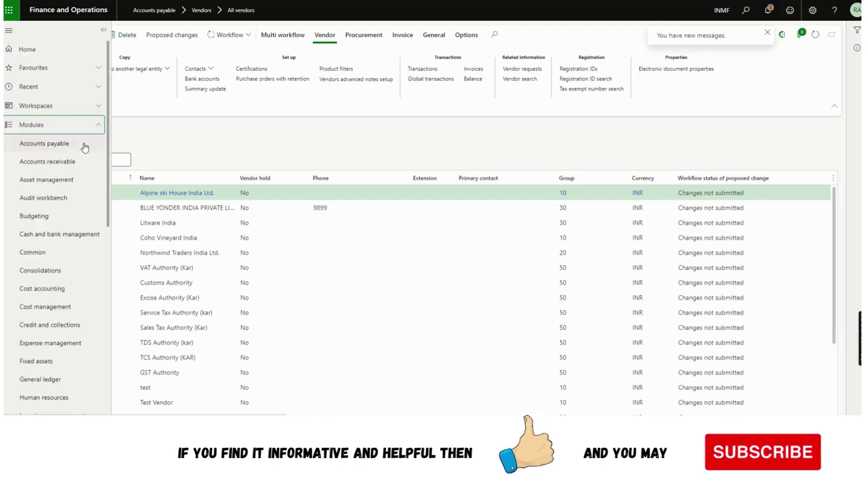
Step: Review vendor bank account approval in Accounts payable parameters, then edit HDFC's bank account number
{"action": "left_click", "coordinate": [85, 144]}
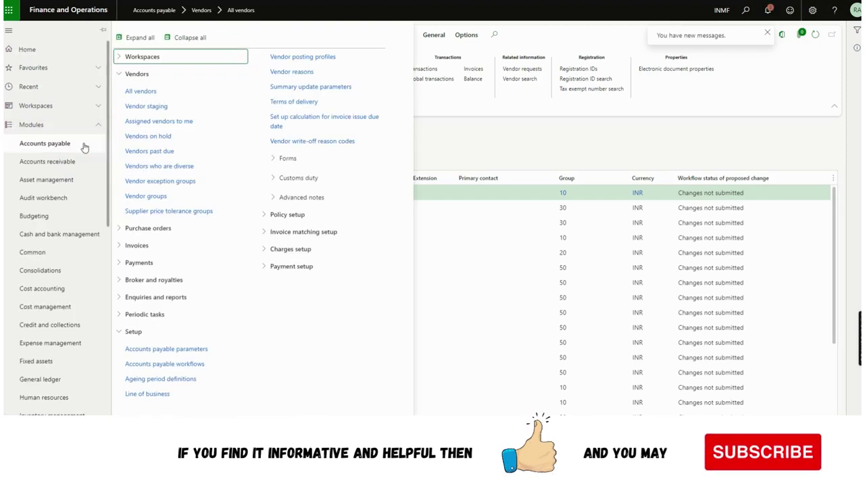
{"action": "left_click", "coordinate": [184, 350]}
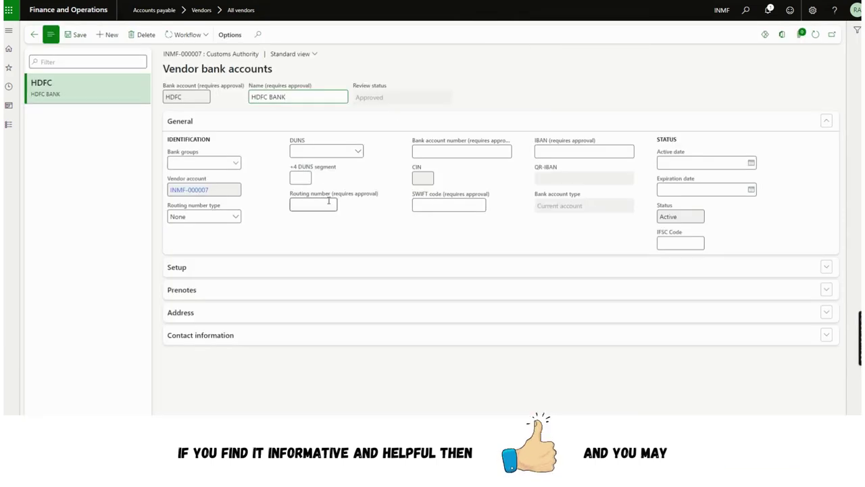
{"action": "left_click", "coordinate": [448, 153]}
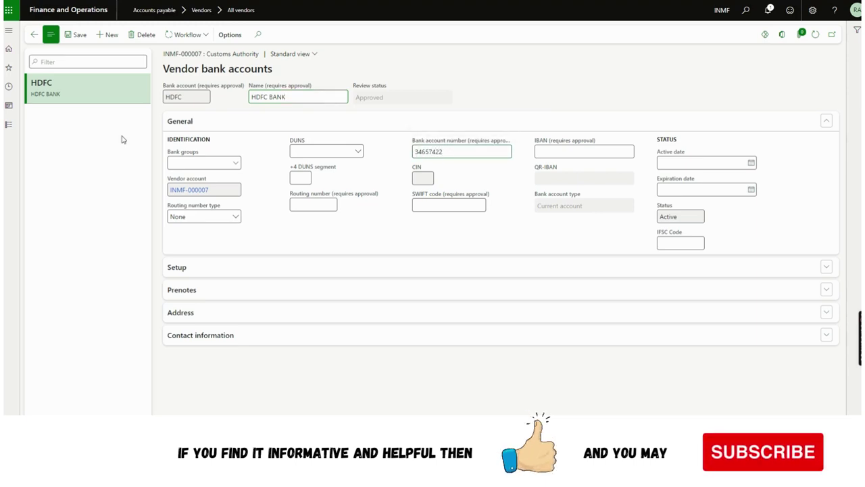
Step: Save the HDFC bank account number change and review, then close, the Proposed changes pane
{"action": "left_click", "coordinate": [75, 35]}
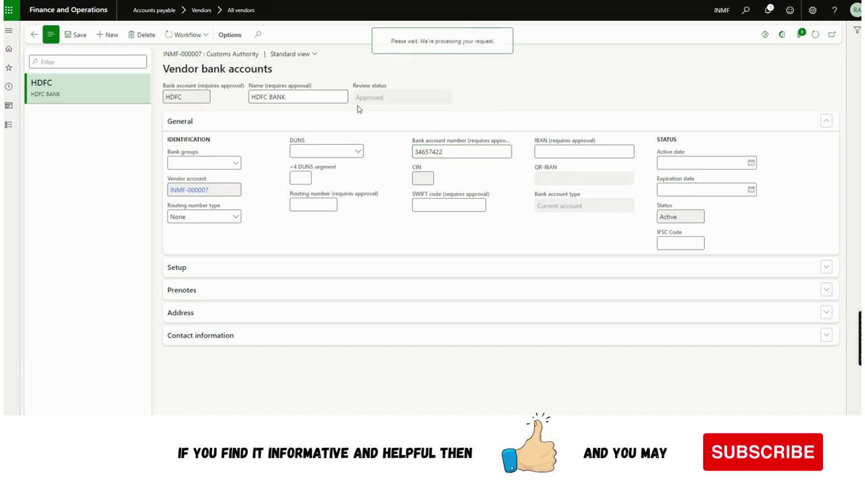
{"action": "left_click_drag", "start_coordinate": [538, 51], "coordinate": [469, 49]}
{"action": "left_click", "coordinate": [569, 144]}
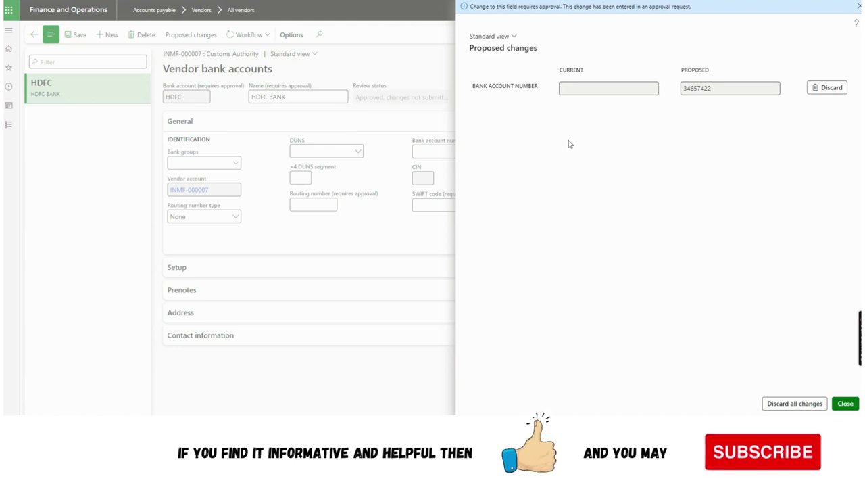
{"action": "left_click_drag", "start_coordinate": [542, 52], "coordinate": [467, 48]}
{"action": "left_click", "coordinate": [554, 155]}
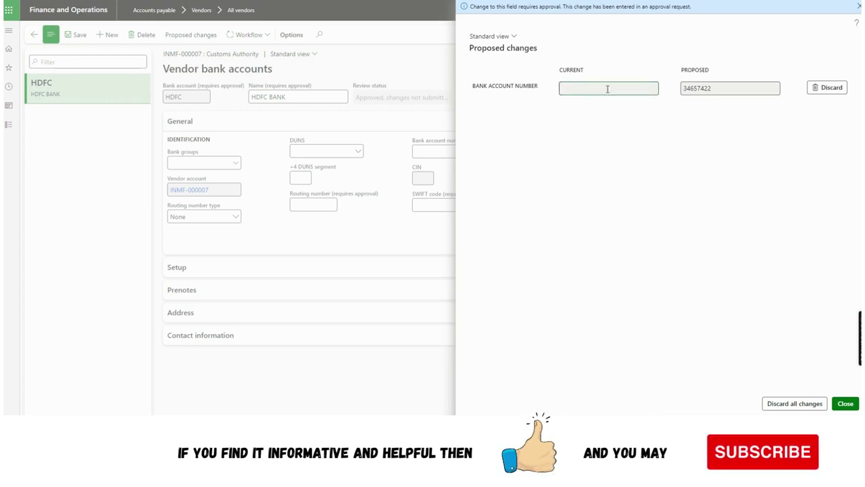
{"action": "left_click", "coordinate": [838, 403]}
Step: Submit the bank account number change to workflow and refresh to check its review status
{"action": "left_click", "coordinate": [265, 37]}
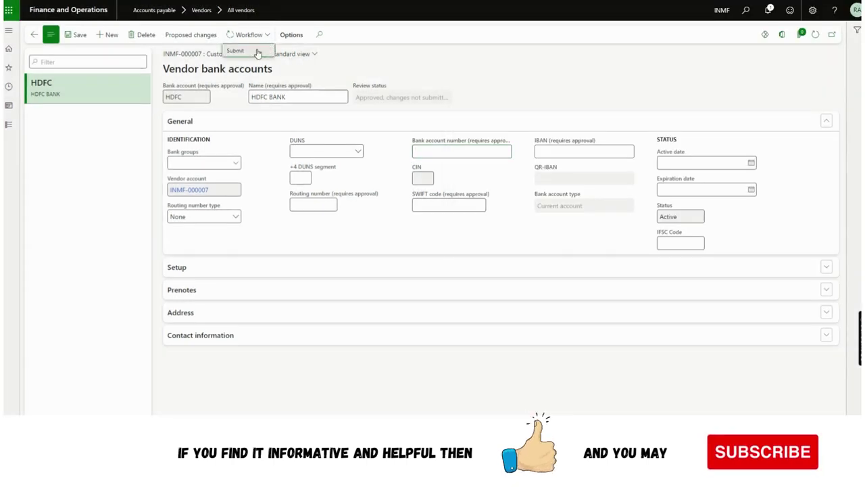
{"action": "left_click", "coordinate": [236, 50]}
{"action": "left_click", "coordinate": [811, 404]}
{"action": "left_click", "coordinate": [815, 52]}
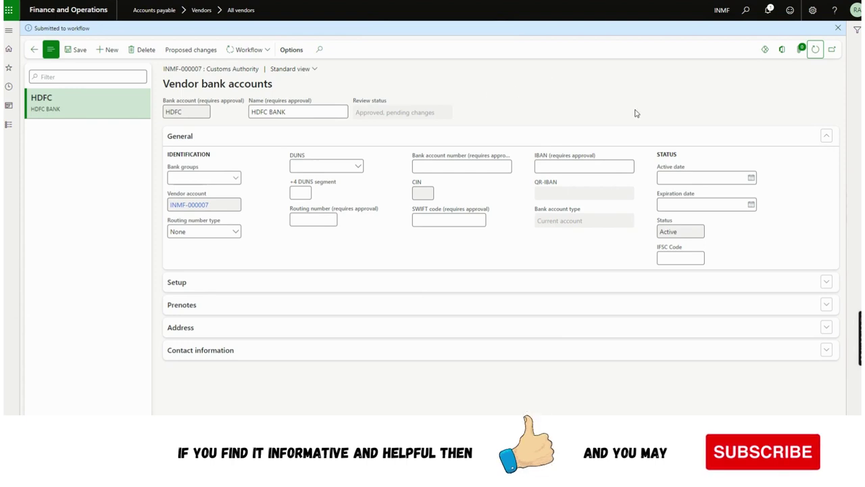
Step: Refresh HDFC BANK twice to recheck its pending status, then bring up the Accounts payable menu
{"action": "left_click", "coordinate": [815, 52]}
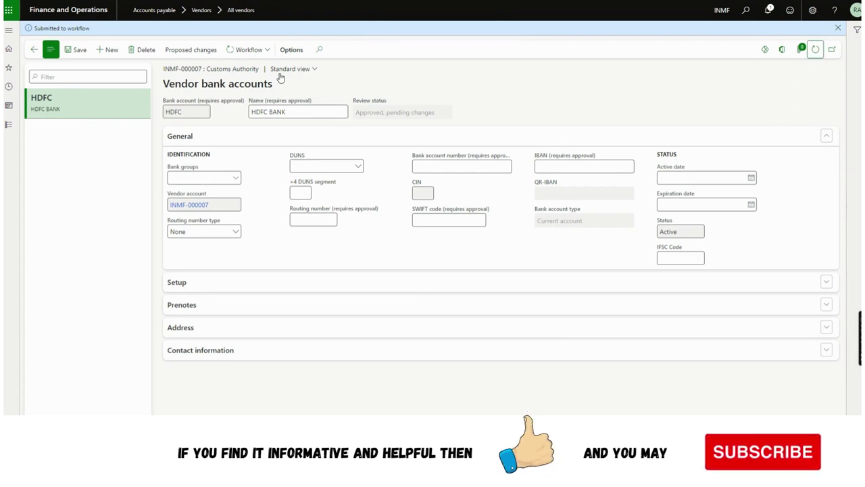
{"action": "left_click", "coordinate": [816, 52]}
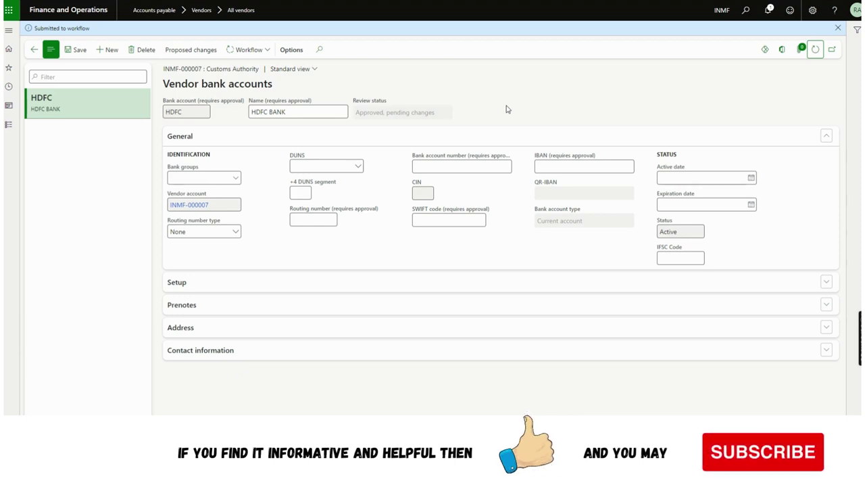
{"action": "left_click", "coordinate": [9, 124]}
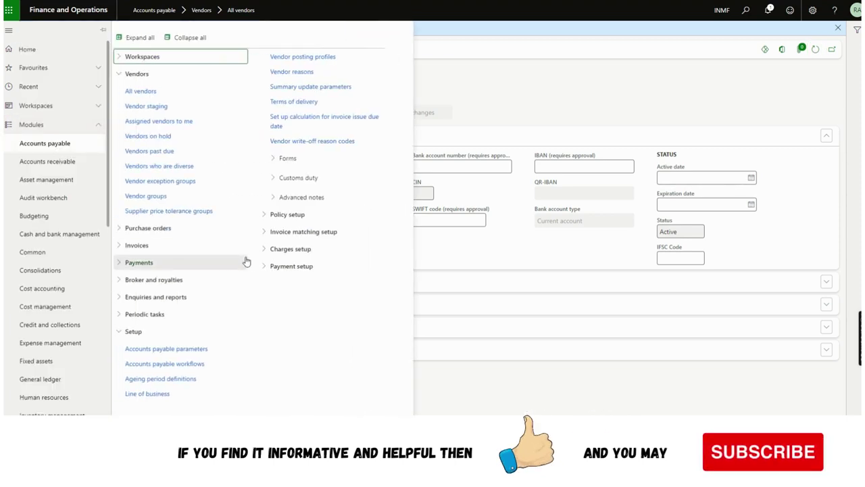
Step: Open Accounts payable workflows and inspect the bank account change workflow among 000478 and 000549
{"action": "left_click", "coordinate": [241, 363]}
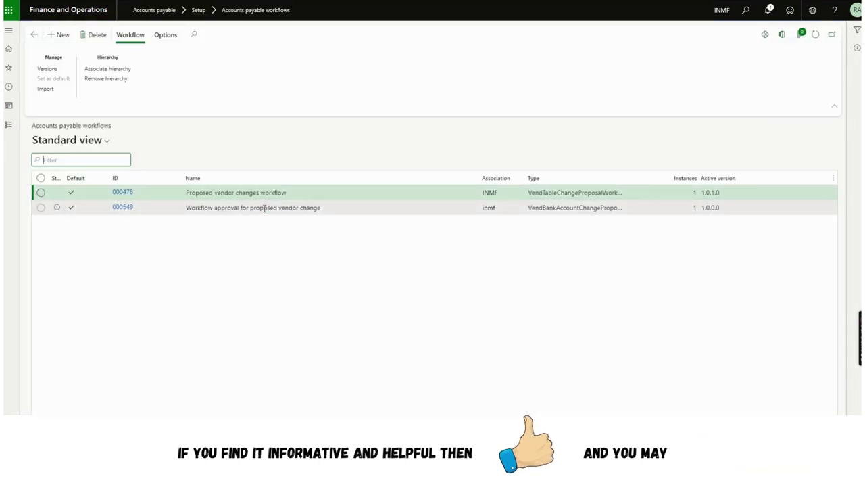
{"action": "left_click", "coordinate": [264, 209]}
{"action": "left_click_drag", "start_coordinate": [315, 208], "coordinate": [189, 208]}
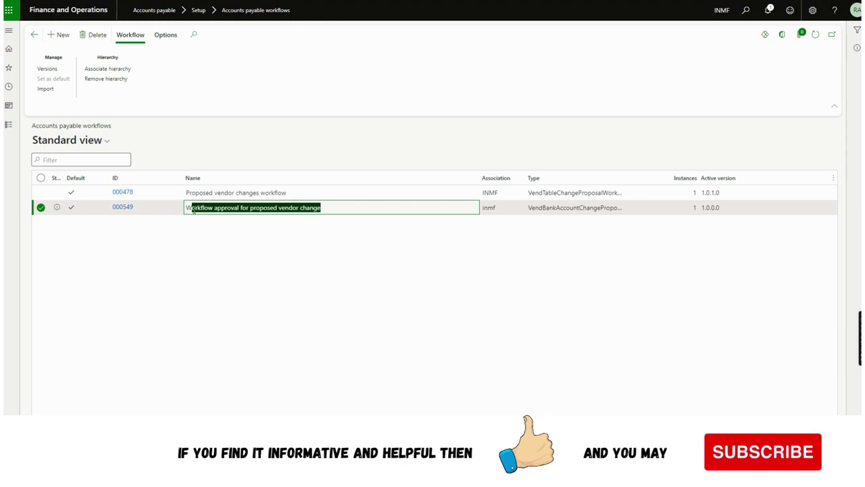
{"action": "double_click", "coordinate": [324, 208]}
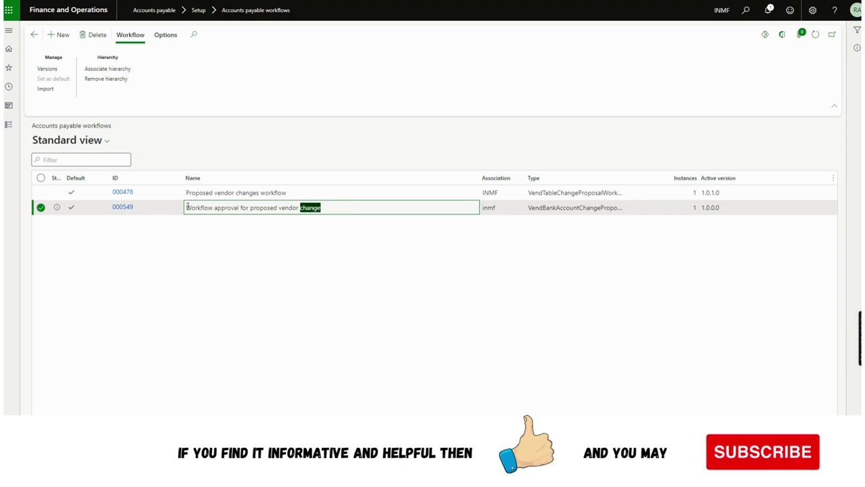
{"action": "left_click", "coordinate": [11, 125]}
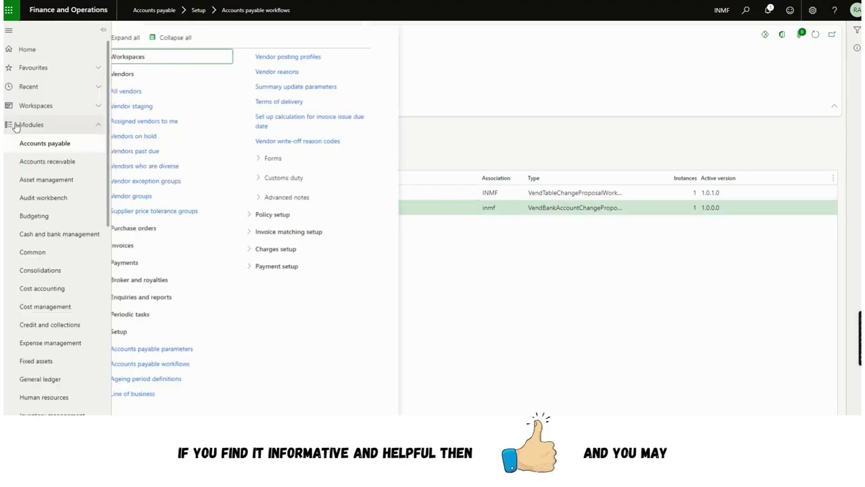
Step: Open Accounts payable parameters and look over the Data entity behaviour (update) choices without changing them
{"action": "left_click", "coordinate": [190, 350]}
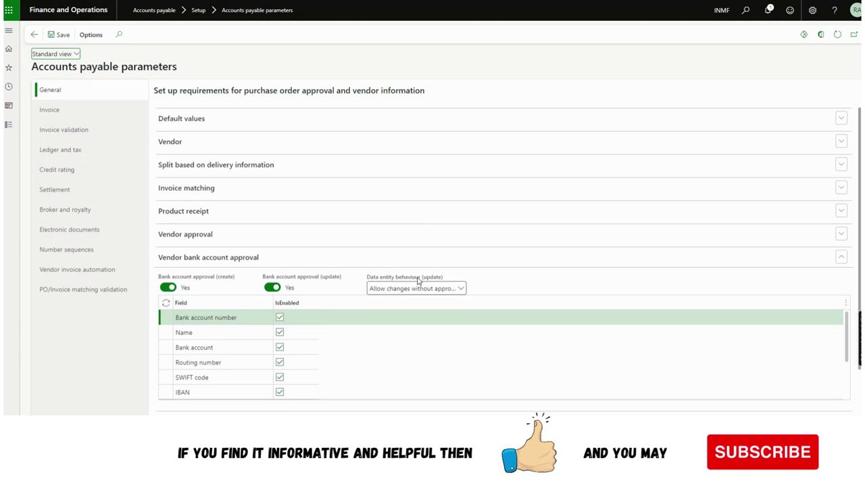
{"action": "left_click", "coordinate": [462, 289]}
{"action": "left_click", "coordinate": [513, 279]}
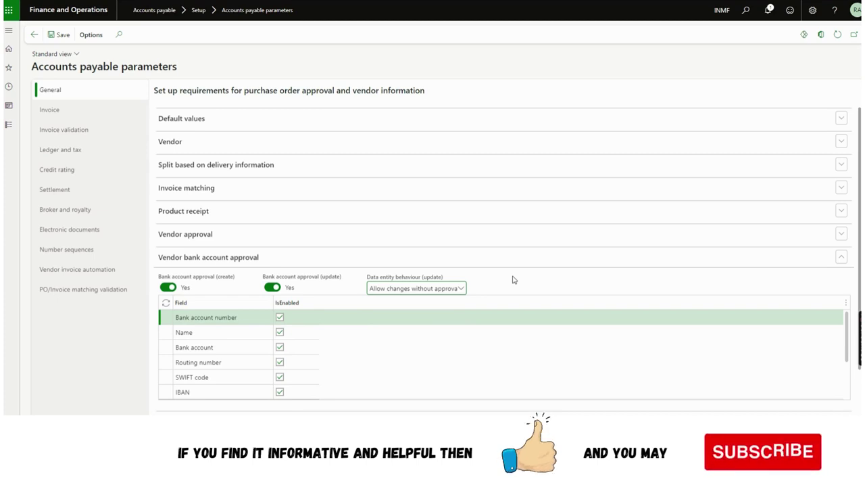
{"action": "mouse_move", "coordinate": [209, 279]}
{"action": "mouse_move", "coordinate": [312, 284]}
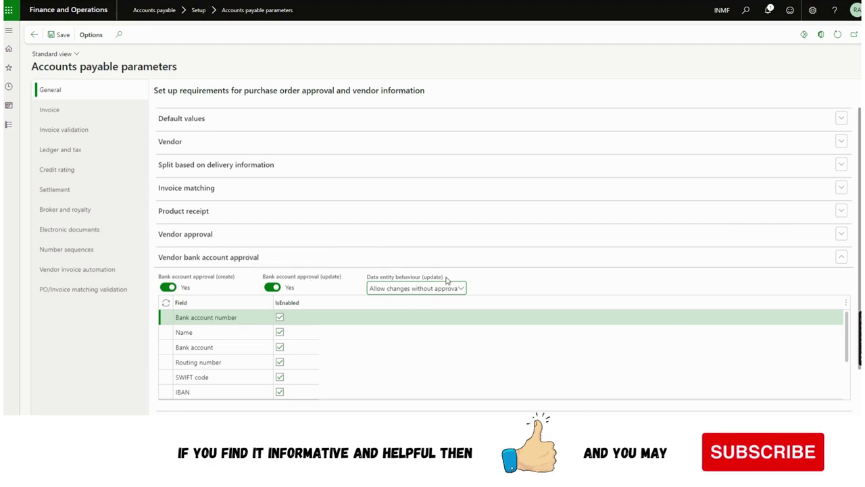
{"action": "left_click_drag", "start_coordinate": [447, 279], "coordinate": [365, 279]}
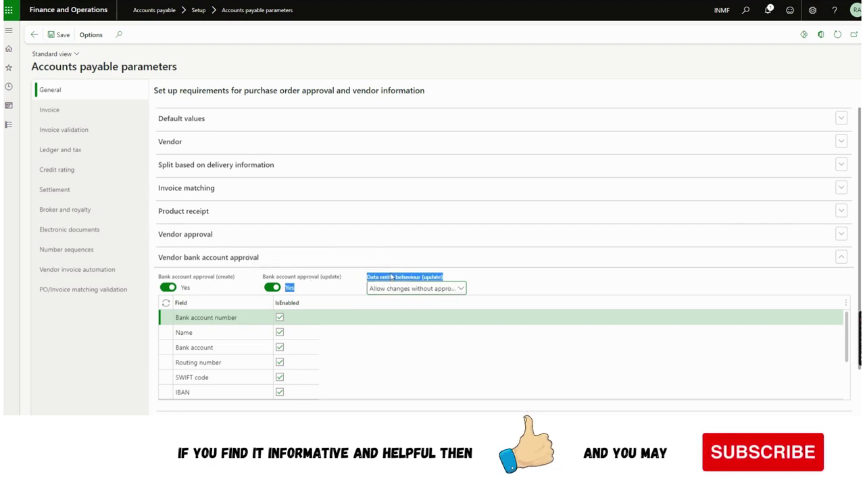
{"action": "left_click", "coordinate": [489, 279]}
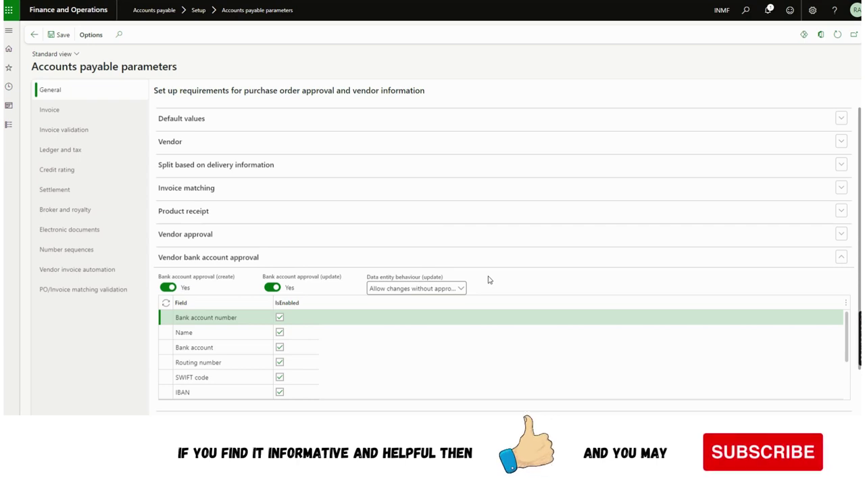
Step: Pick Create change proposals in the vendor bank account Data entity behaviour (update) dropdown
{"action": "left_click", "coordinate": [464, 290]}
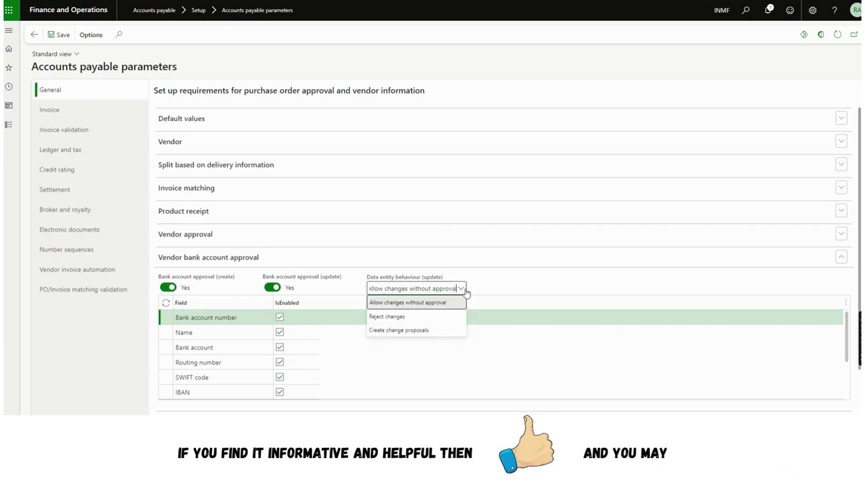
{"action": "left_click", "coordinate": [427, 305]}
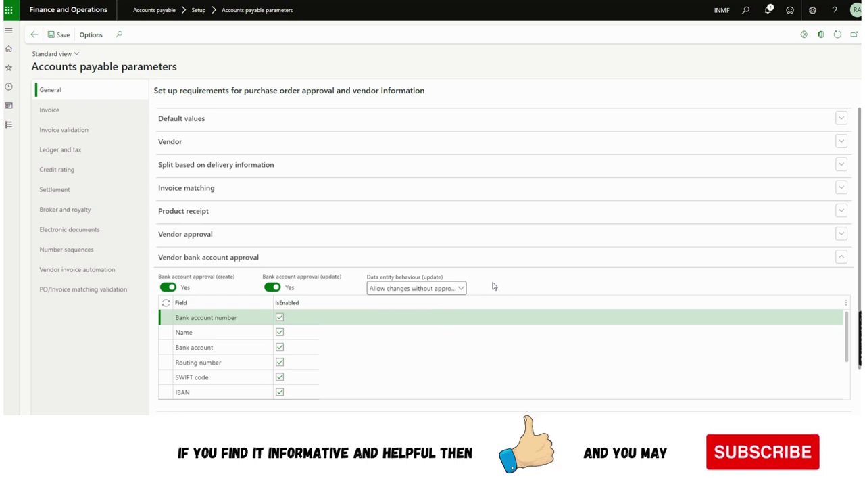
{"action": "left_click_drag", "start_coordinate": [447, 278], "coordinate": [366, 277]}
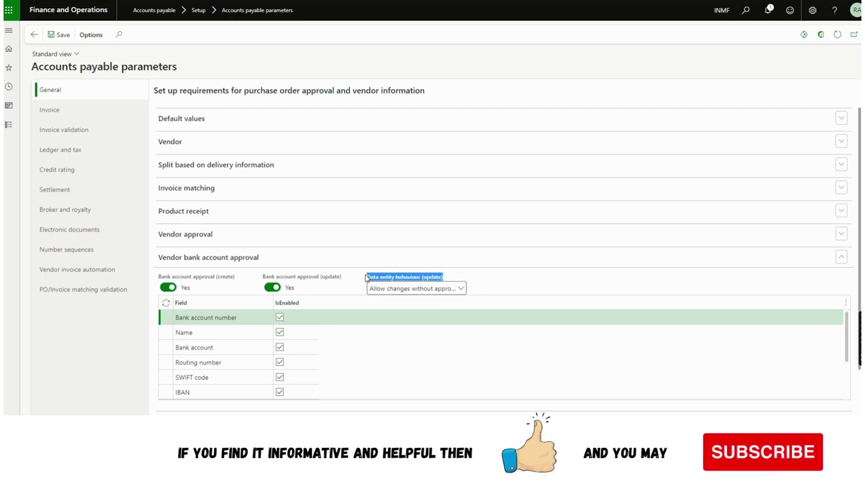
{"action": "left_click", "coordinate": [510, 269]}
{"action": "left_click", "coordinate": [508, 268]}
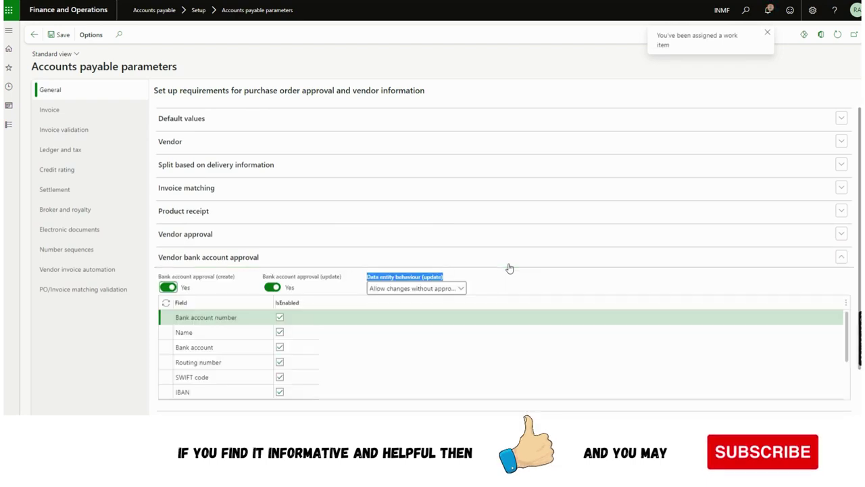
{"action": "left_click", "coordinate": [496, 282]}
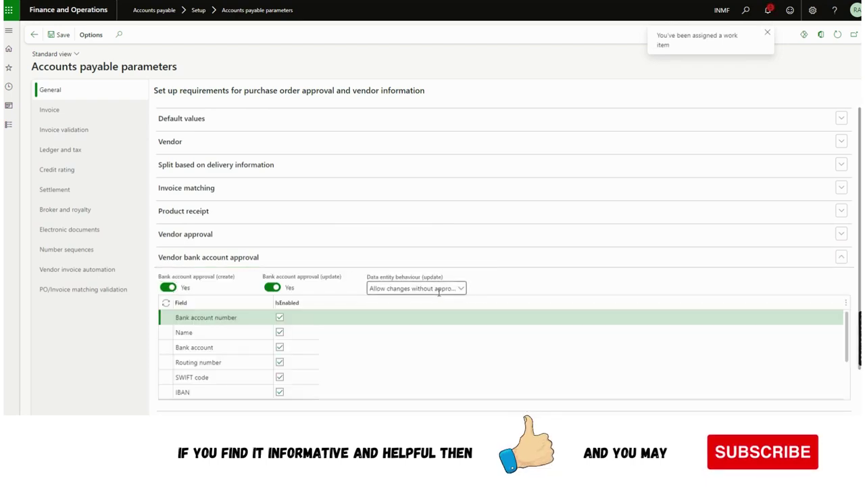
{"action": "left_click", "coordinate": [461, 289]}
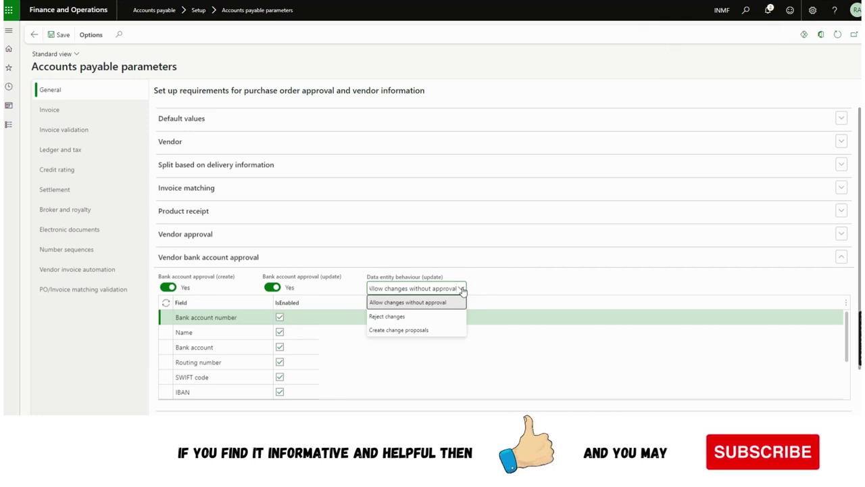
{"action": "left_click", "coordinate": [411, 336]}
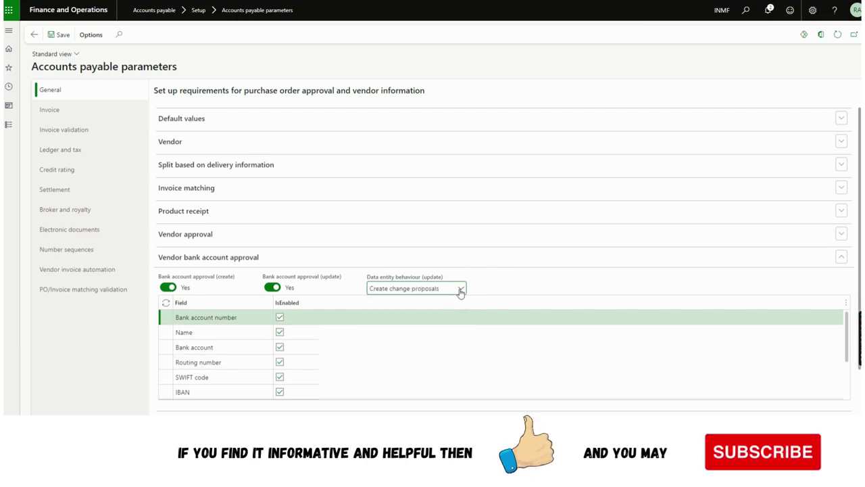